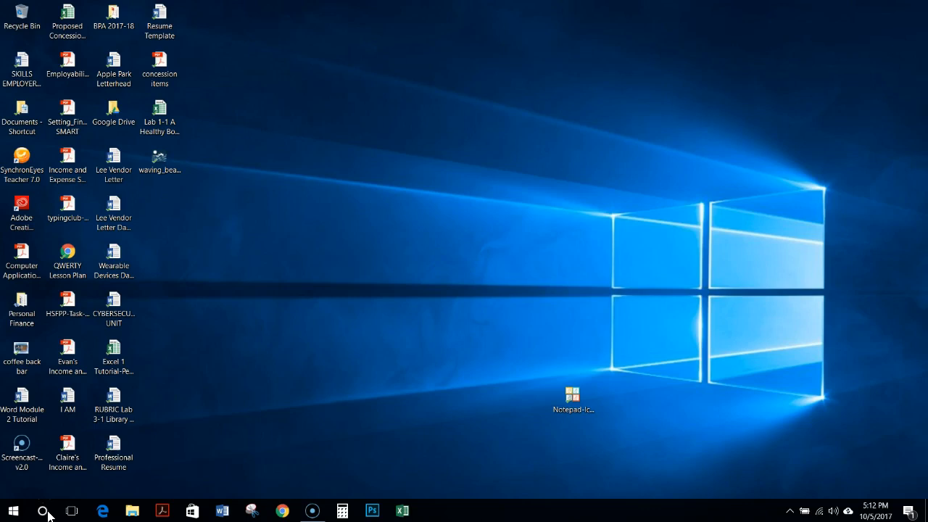
left_click(47, 513)
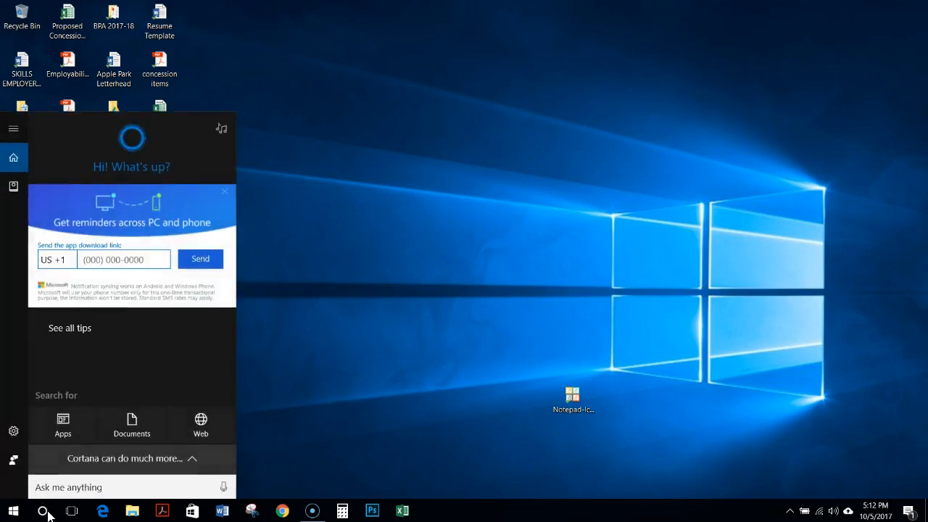
type("acc")
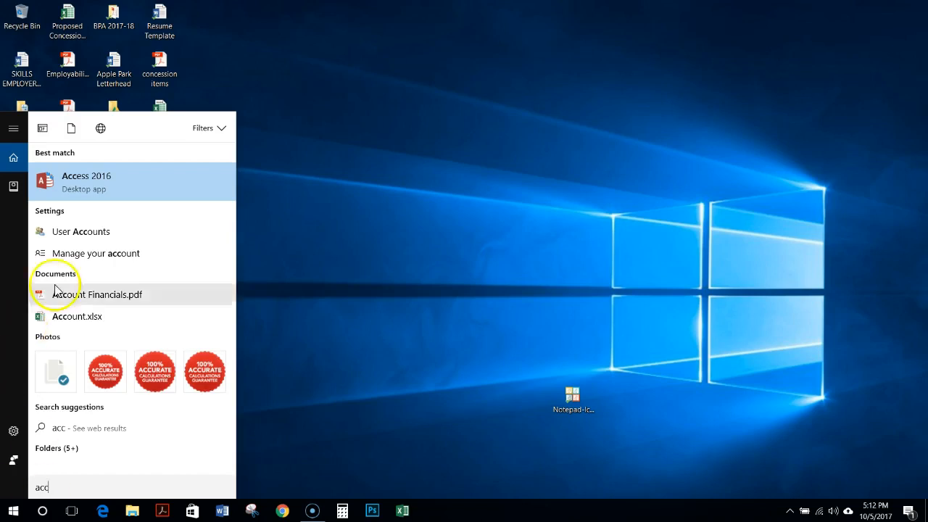
left_click(96, 184)
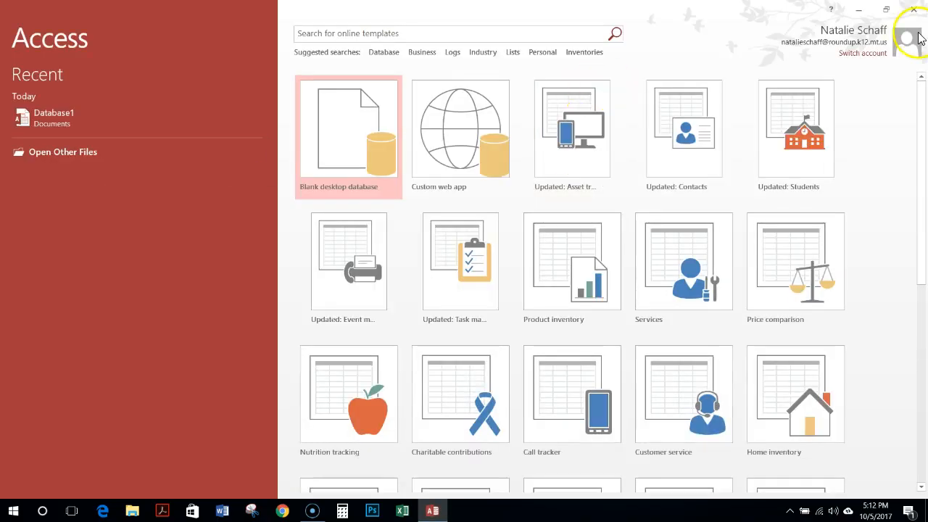
left_click(914, 8)
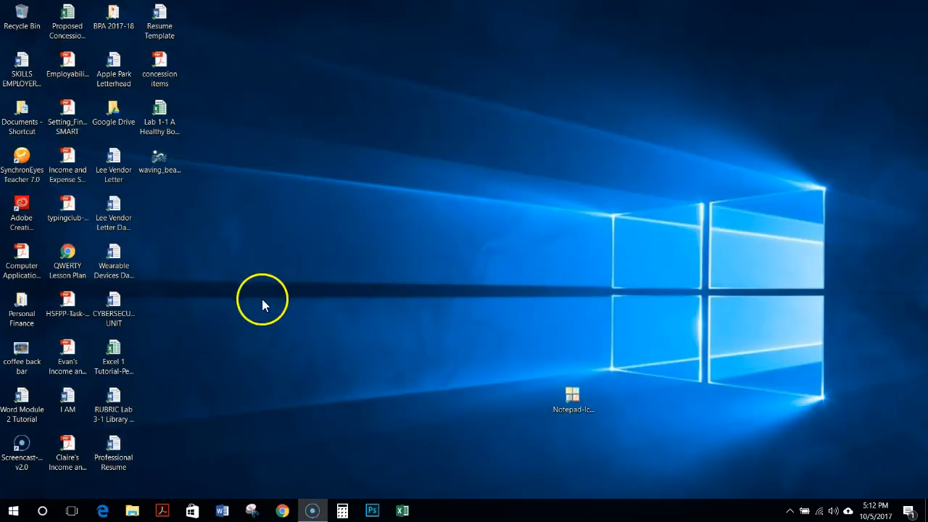
- Find Access 2016 on the computer, pin it to the taskbar and launch it from there
left_click(42, 511)
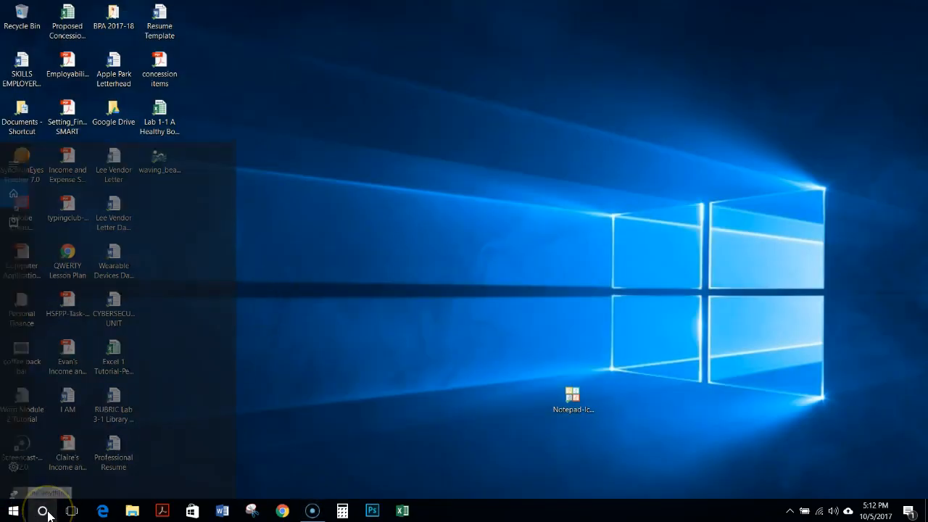
type("ad")
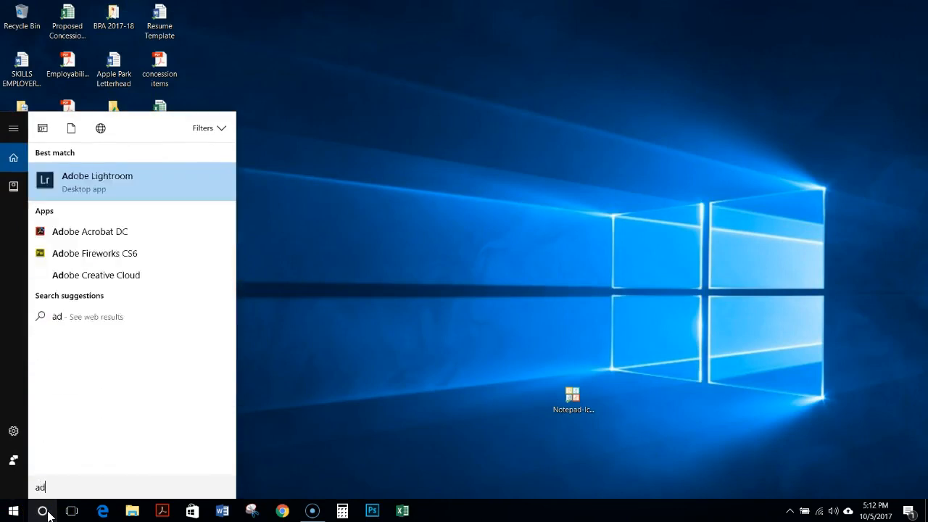
type("cc")
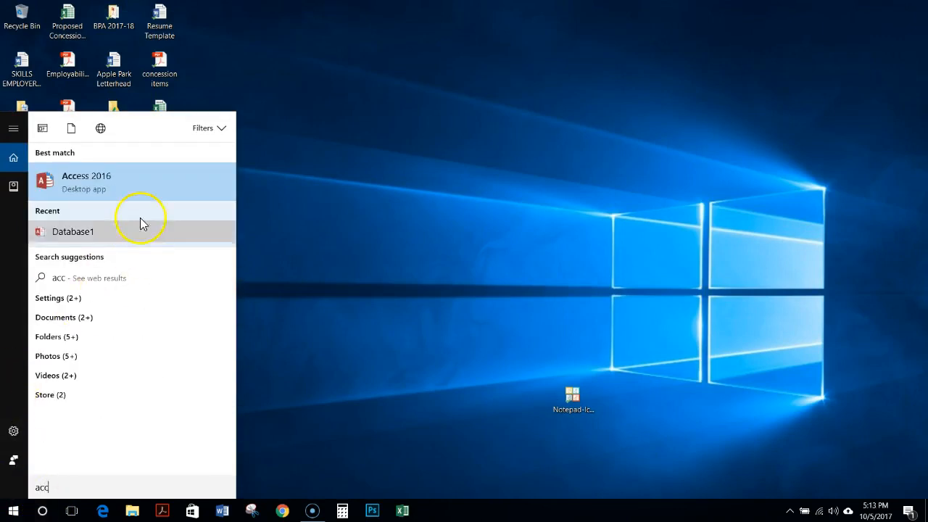
right_click(138, 182)
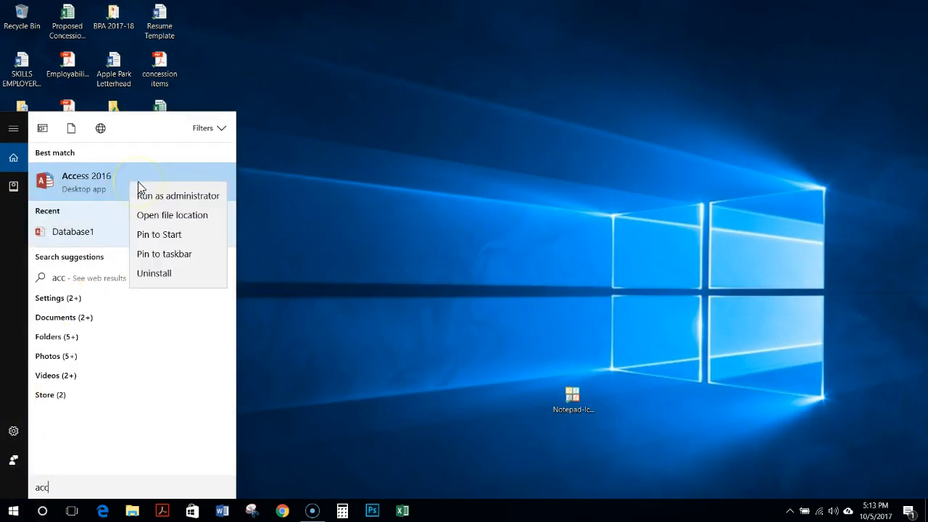
left_click(163, 253)
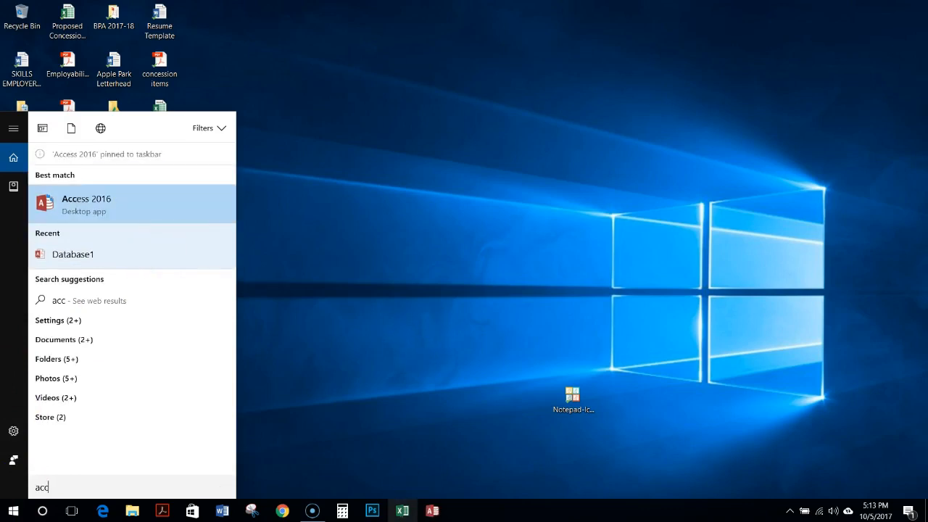
left_click(432, 511)
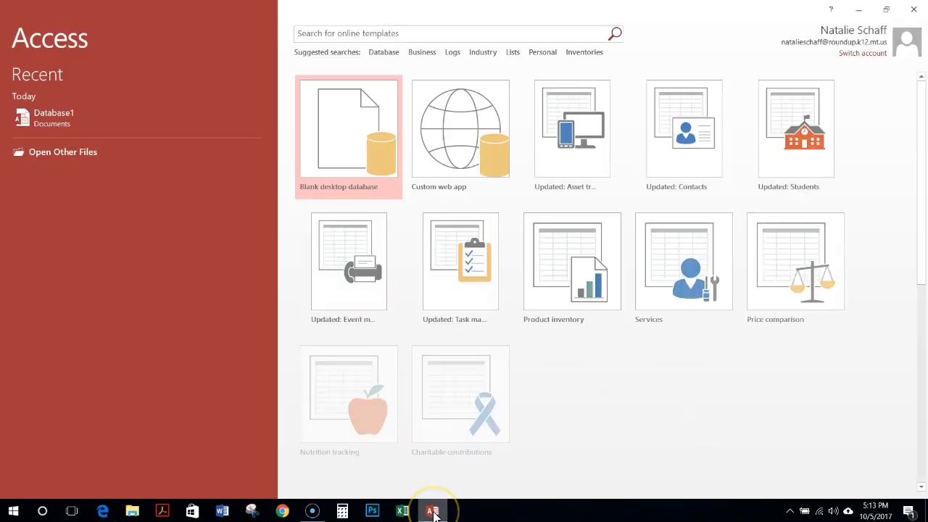
- Start a blank desktop database with the file name PrattLast Associates
left_click(340, 176)
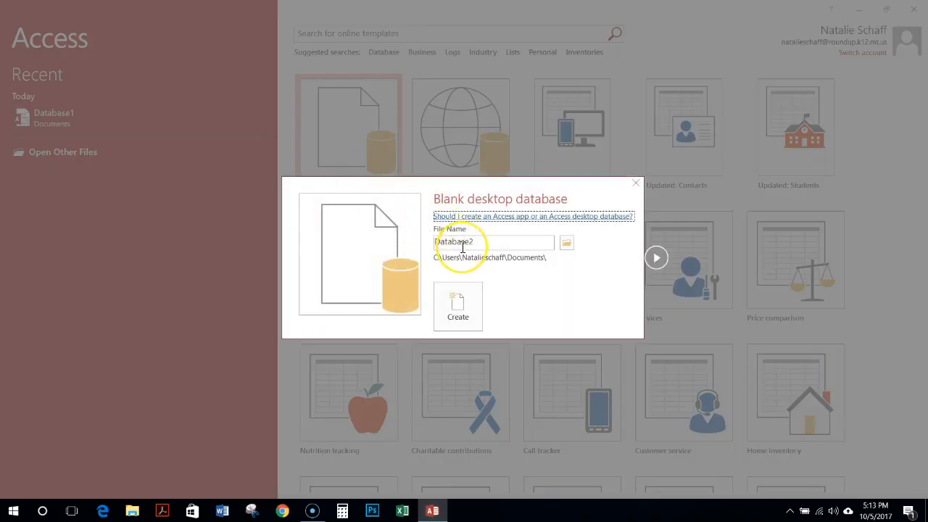
double_click(463, 248)
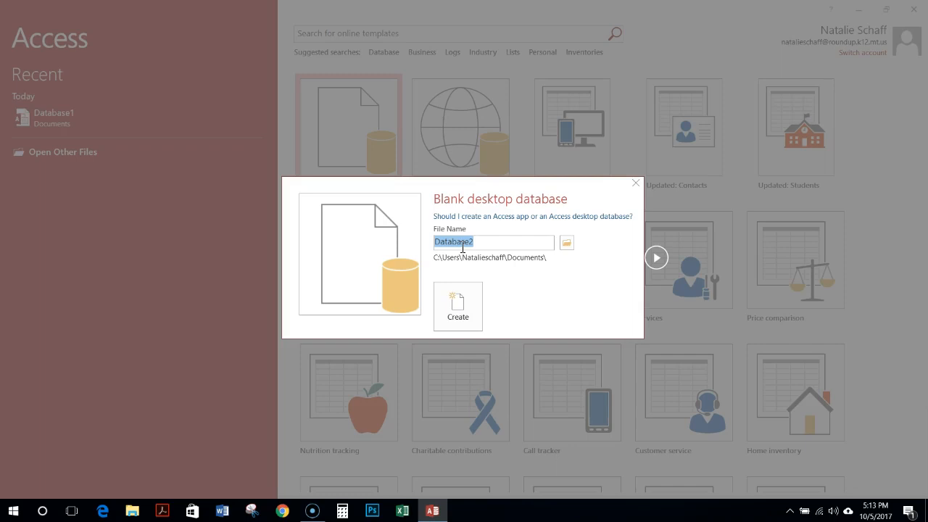
type("P")
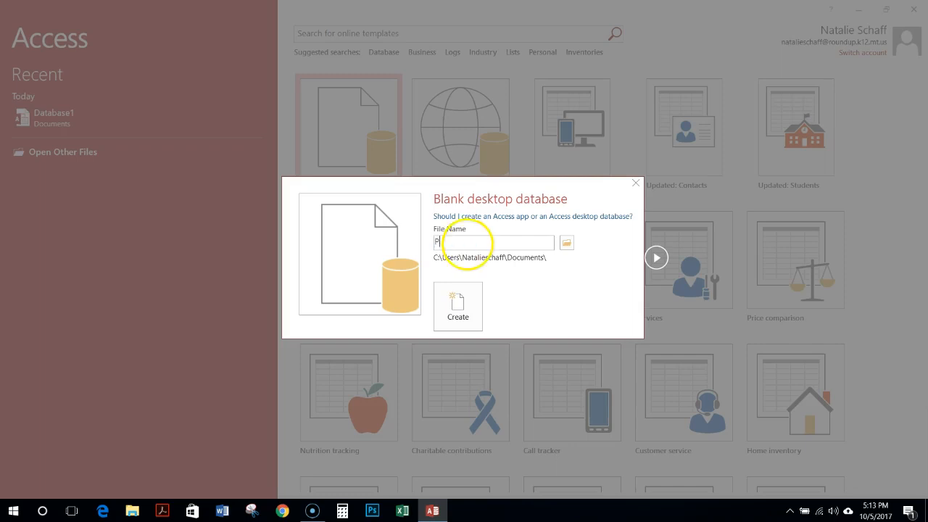
type("rattLast Associates")
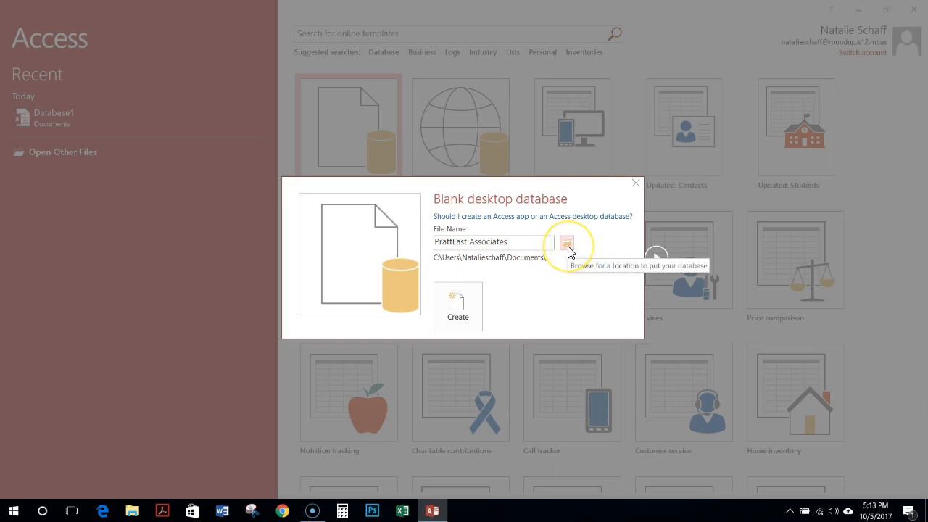
- Choose the Desktop as the save location and create the database
left_click(567, 246)
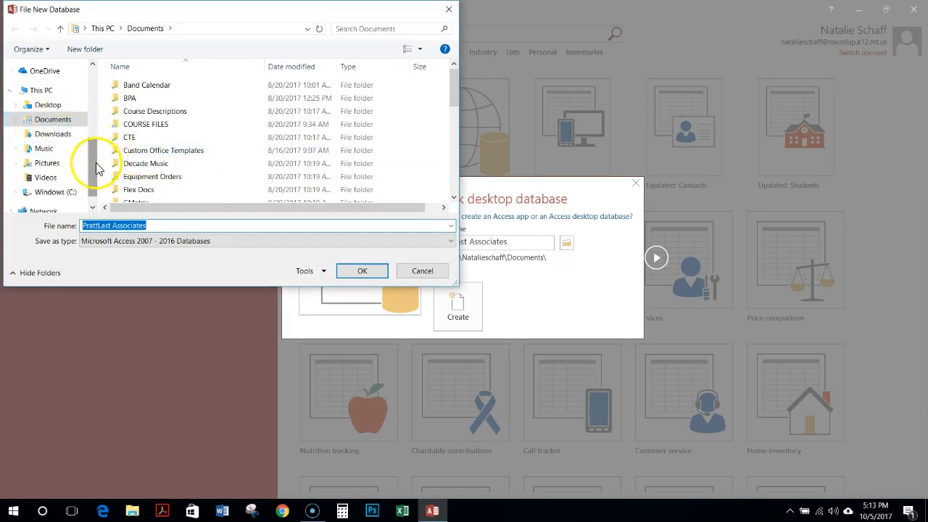
left_click_drag(93, 159, 92, 87)
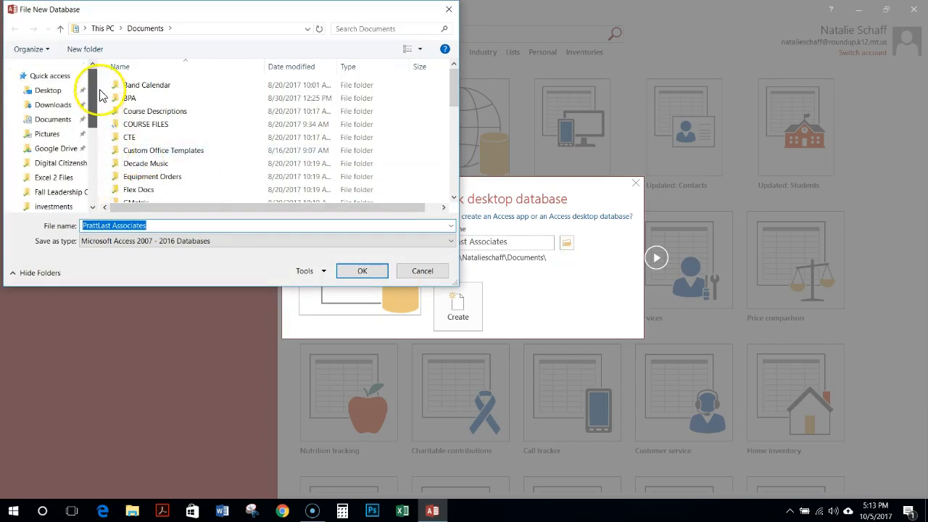
left_click(92, 149)
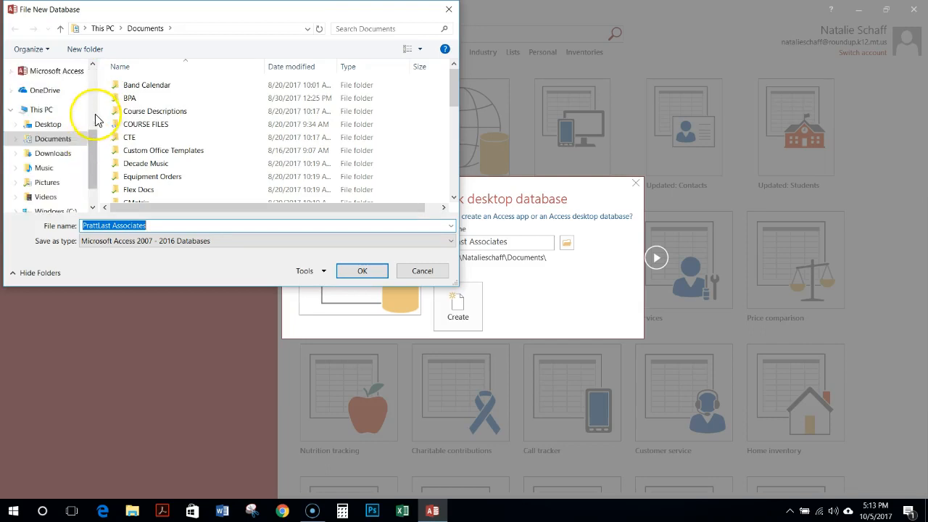
left_click(47, 125)
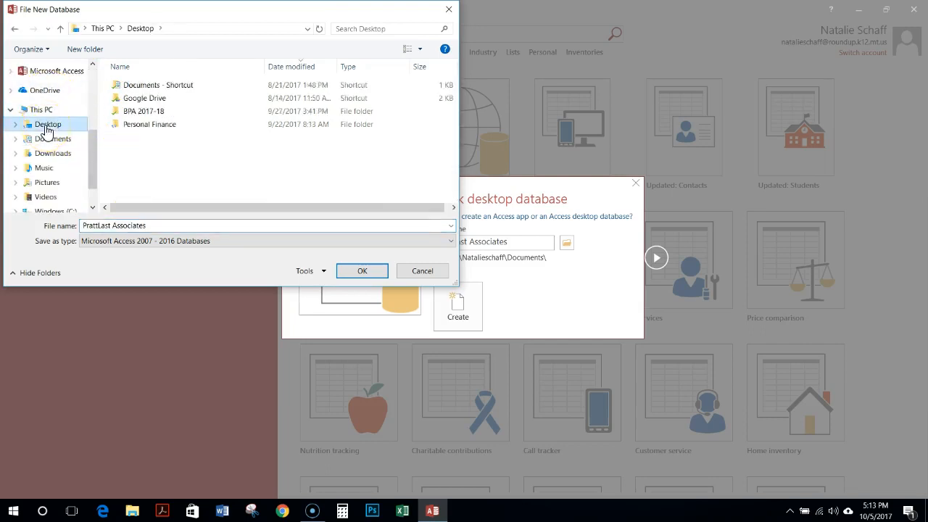
left_click(362, 274)
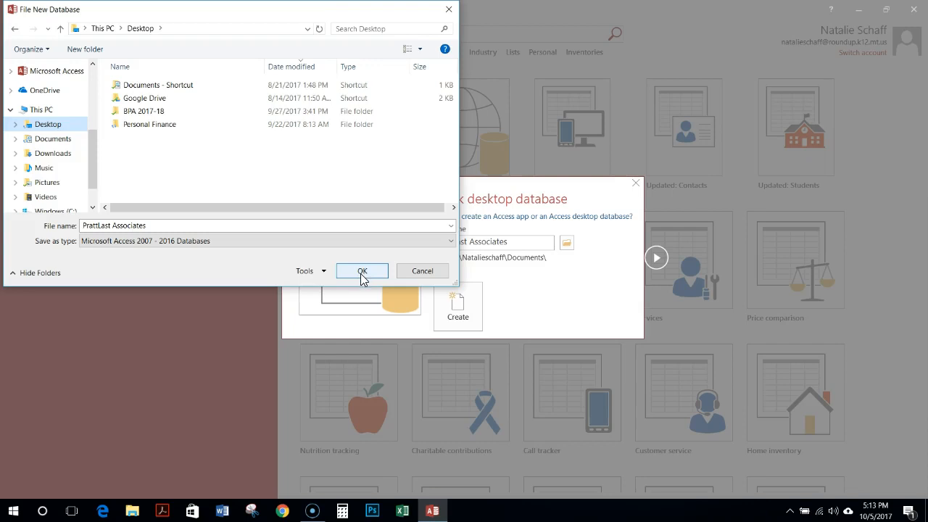
left_click(362, 274)
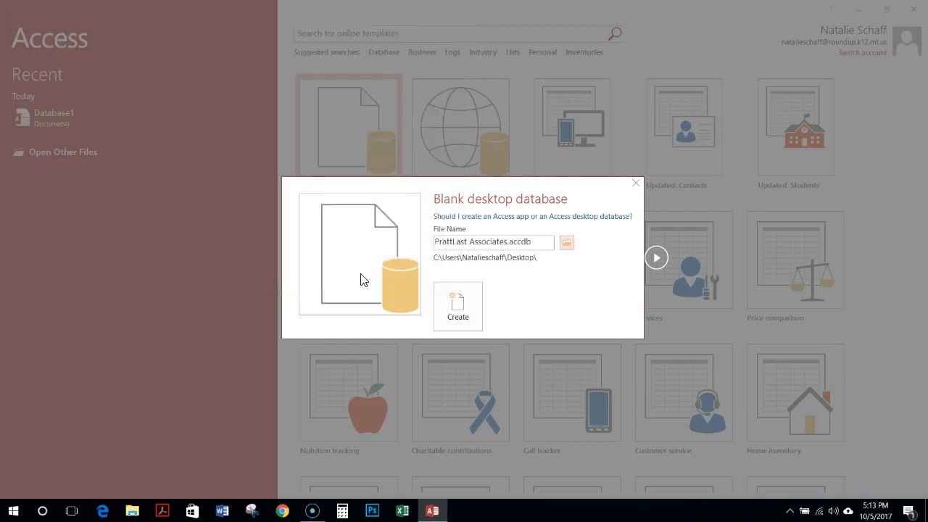
left_click(455, 301)
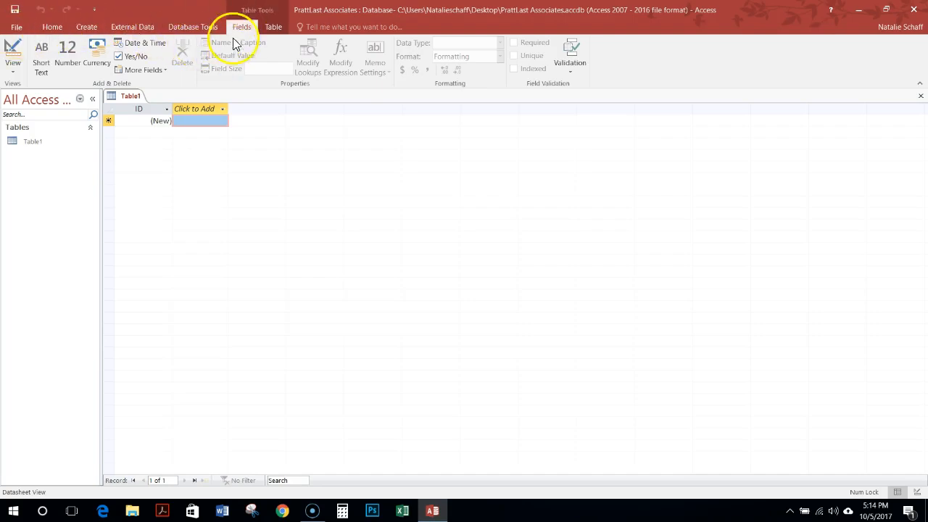
left_click(193, 27)
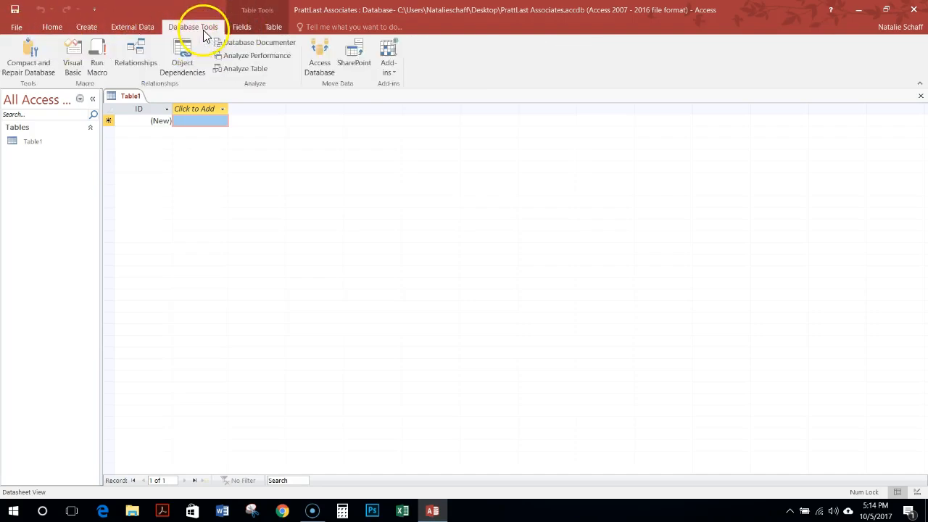
left_click(45, 27)
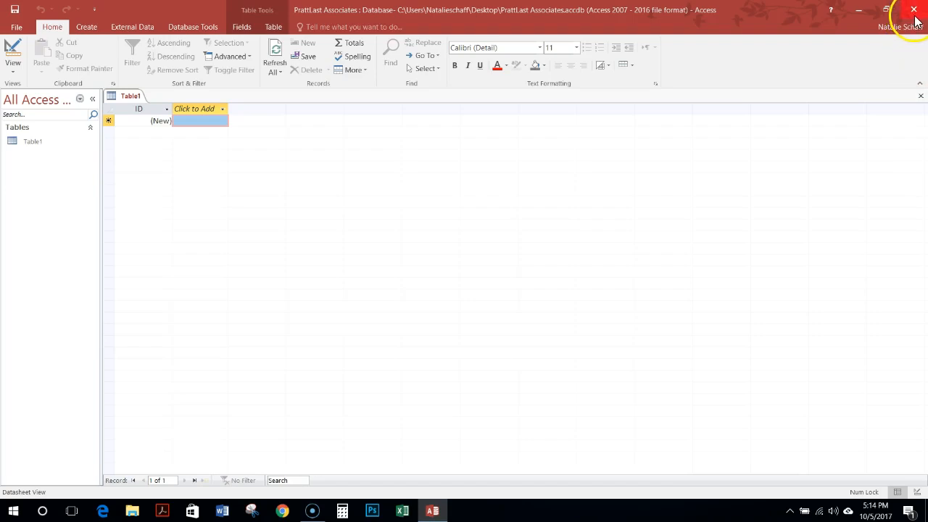
- Close the default Table1 and start a new table in Design view
left_click(920, 97)
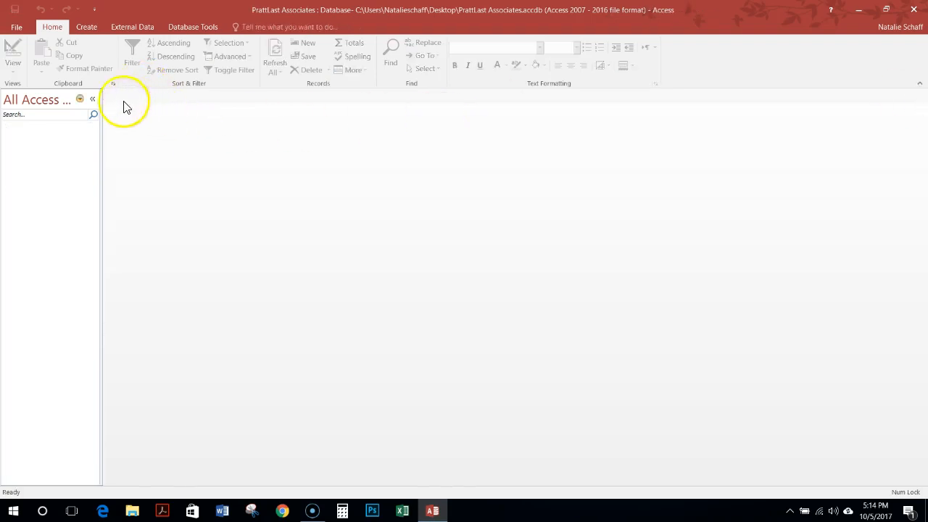
left_click(87, 28)
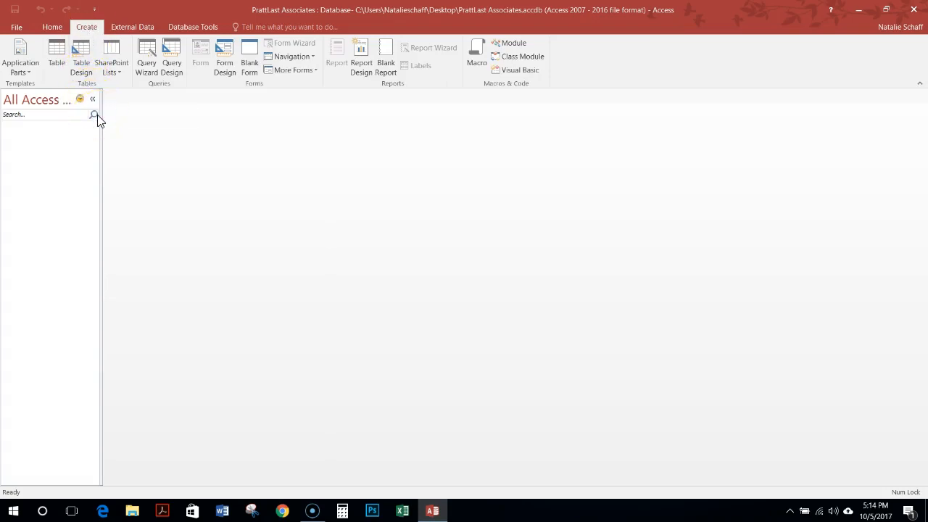
left_click(82, 67)
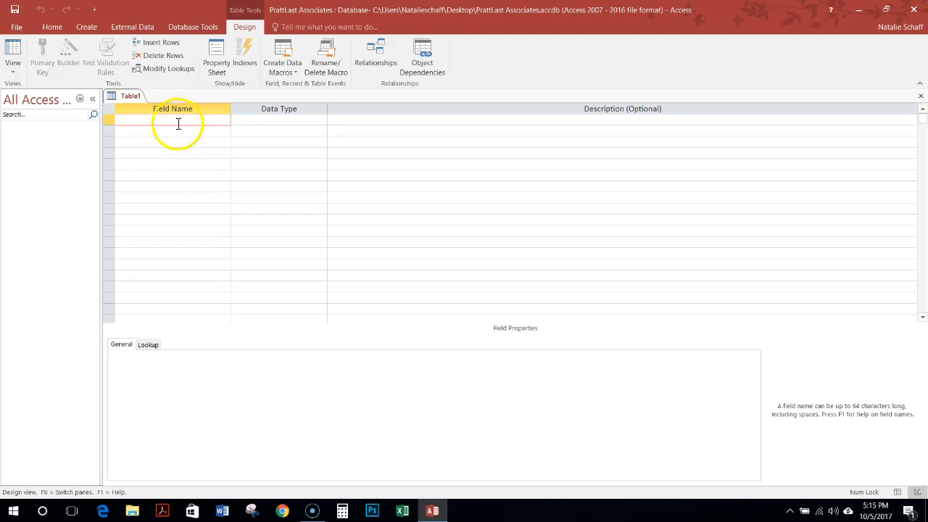
- Add a Short Text field named Account Manager Number and set its field size to 2
type("Account")
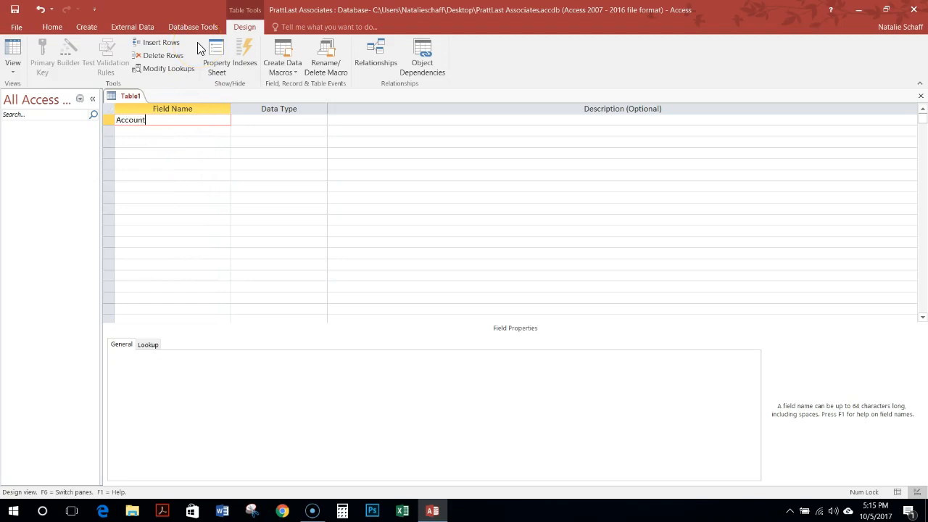
type(" Manager Number")
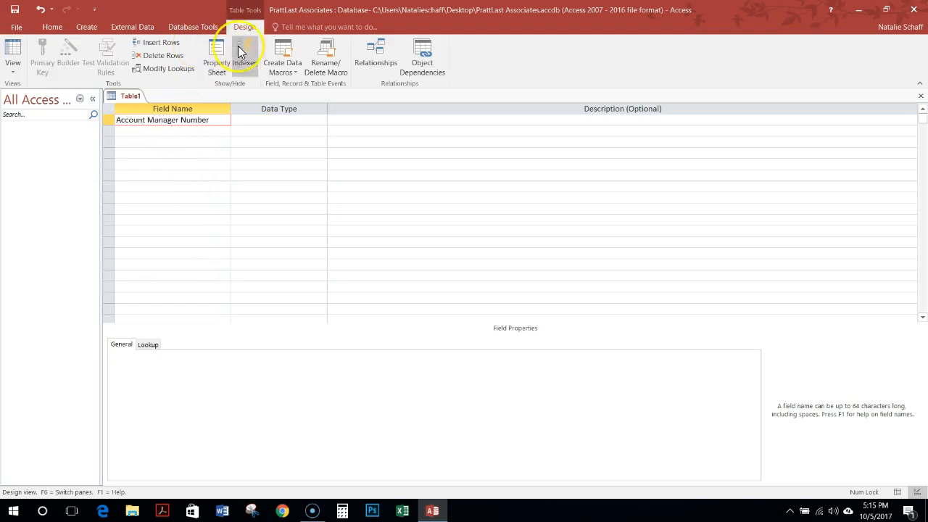
left_click(301, 121)
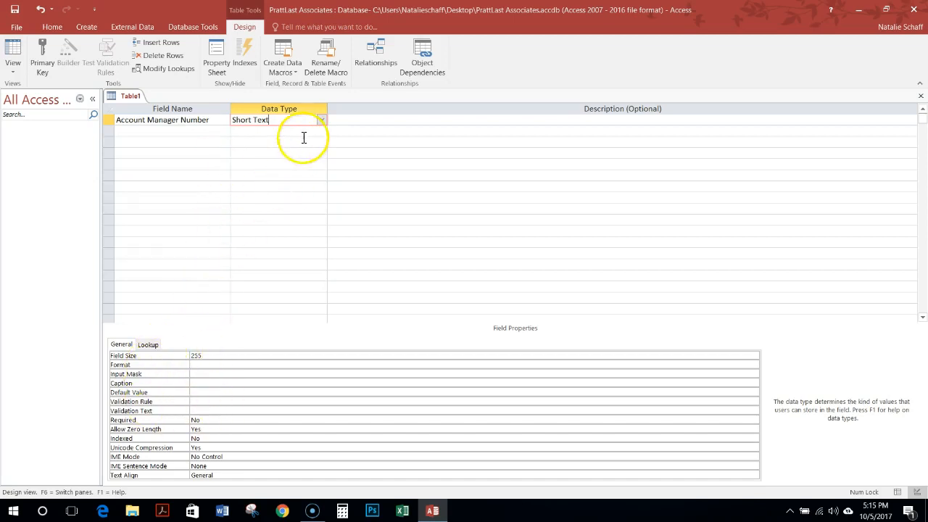
double_click(195, 355)
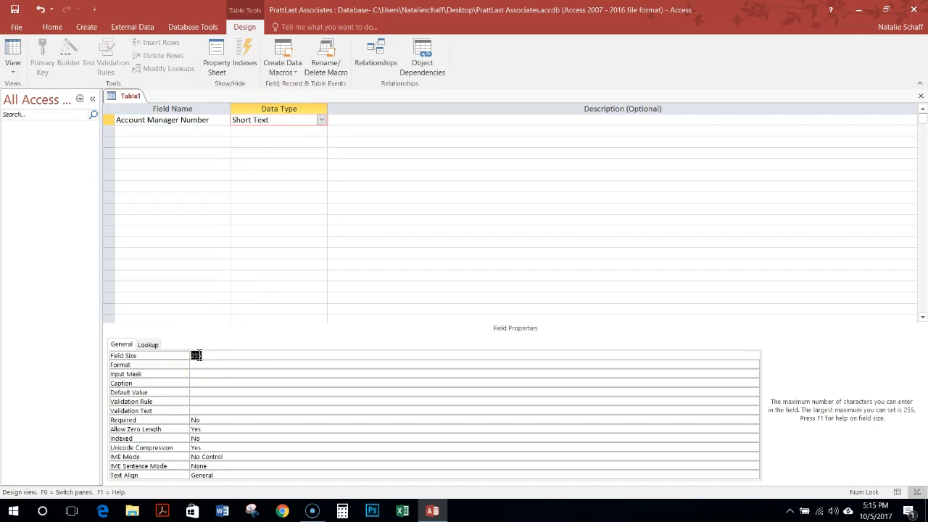
type("2")
- Give the Account Manager Number field the description Primary Key and the caption AM#
left_click(345, 120)
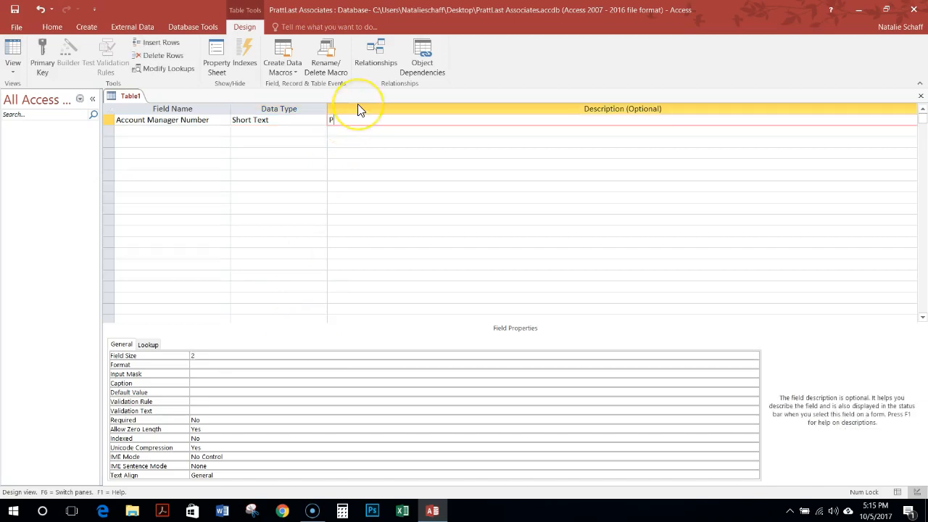
type("Primary Key")
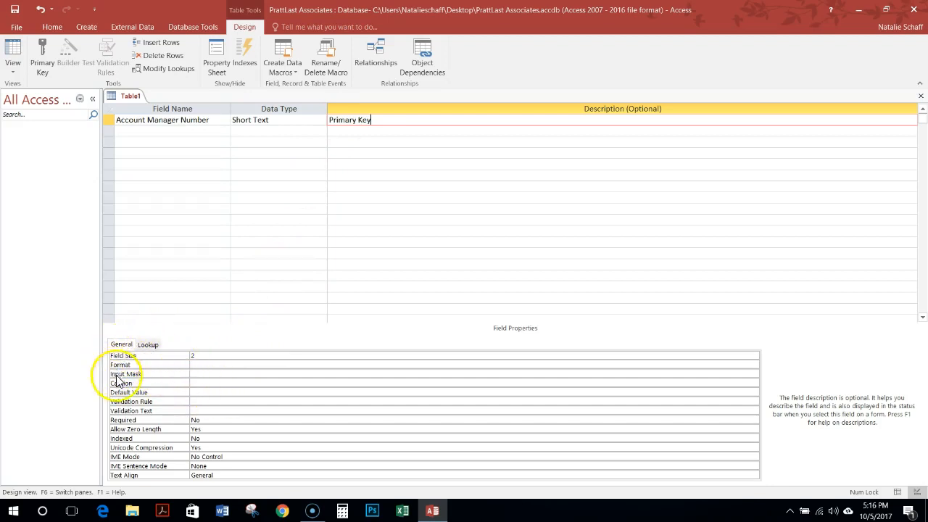
left_click(203, 383)
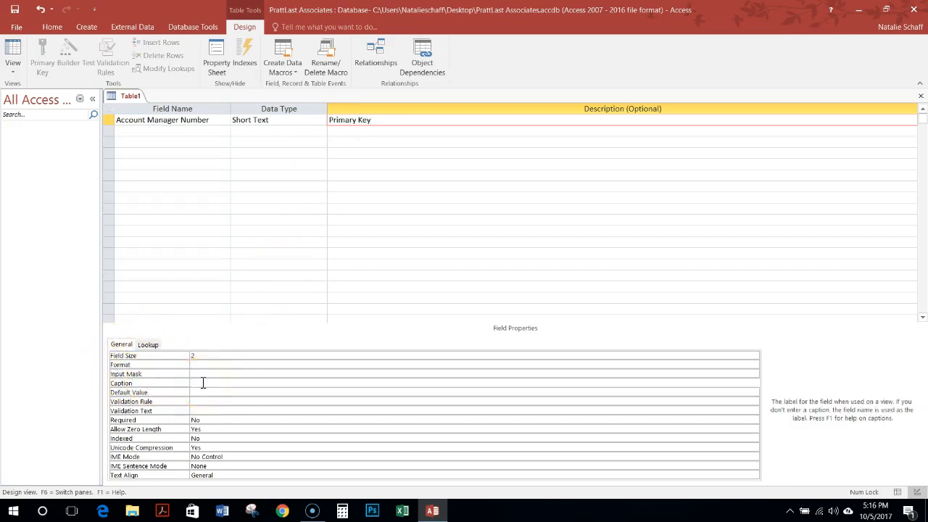
type("AM")
type("N")
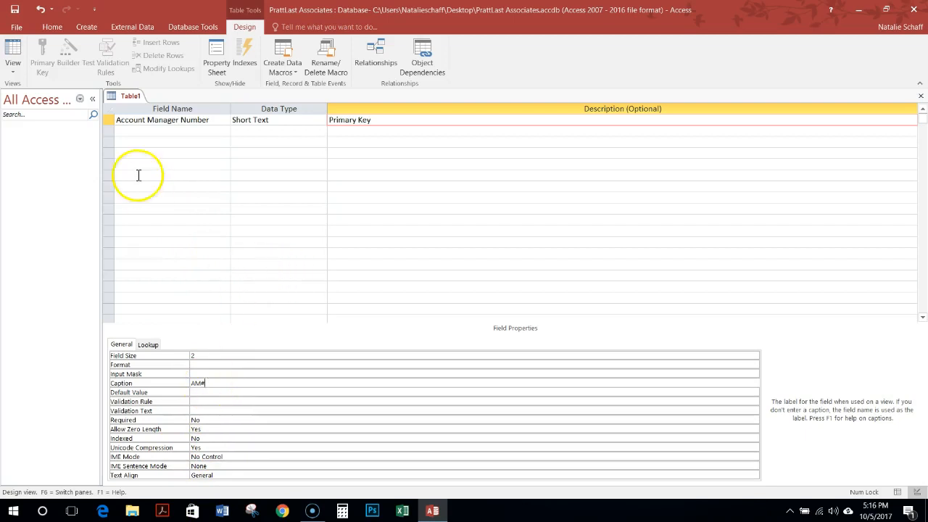
left_click(161, 120)
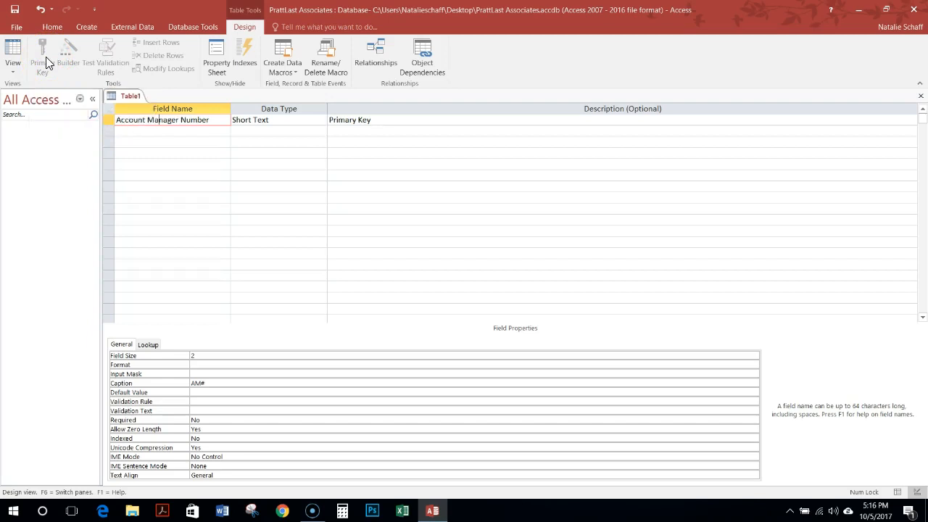
- Make the Account Manager Number field the table's primary key
left_click(172, 150)
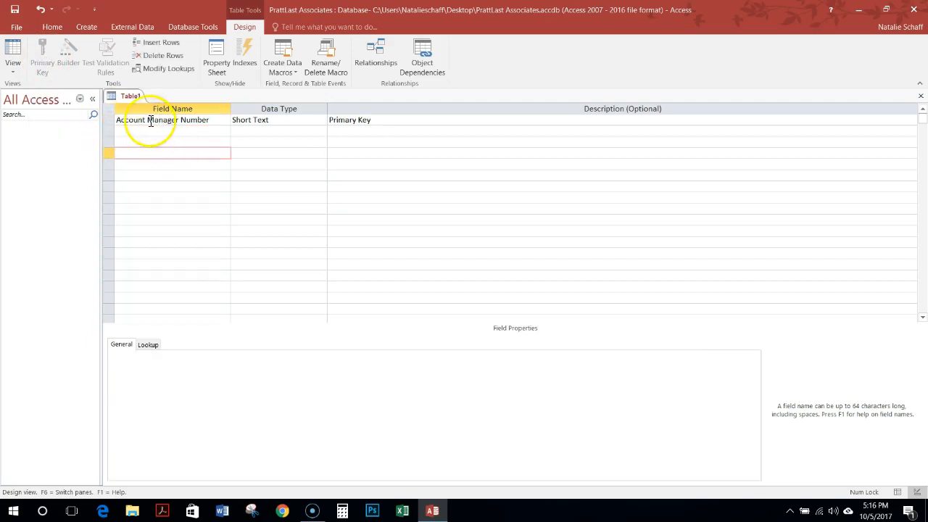
left_click(155, 119)
left_click(47, 56)
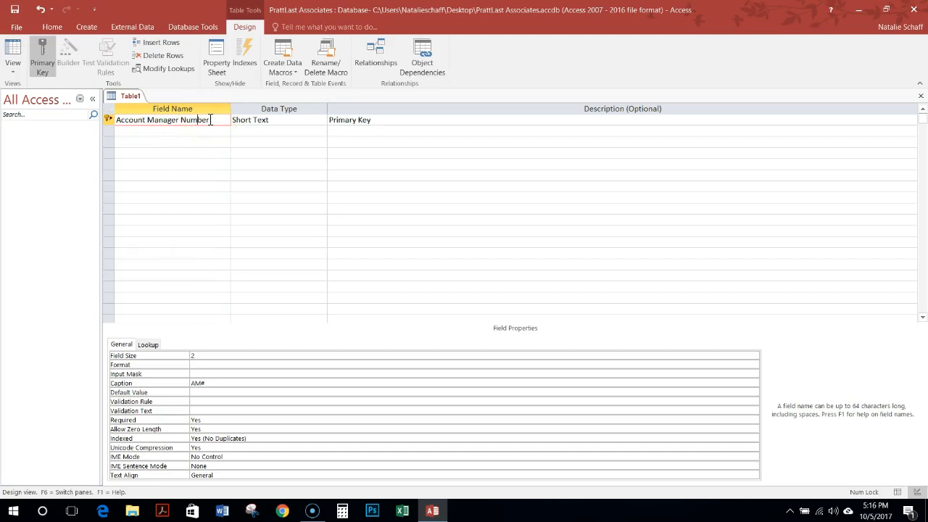
- Add a Short Text field named Last Name below Account Manager Number and set its field size to 15
left_click(182, 131)
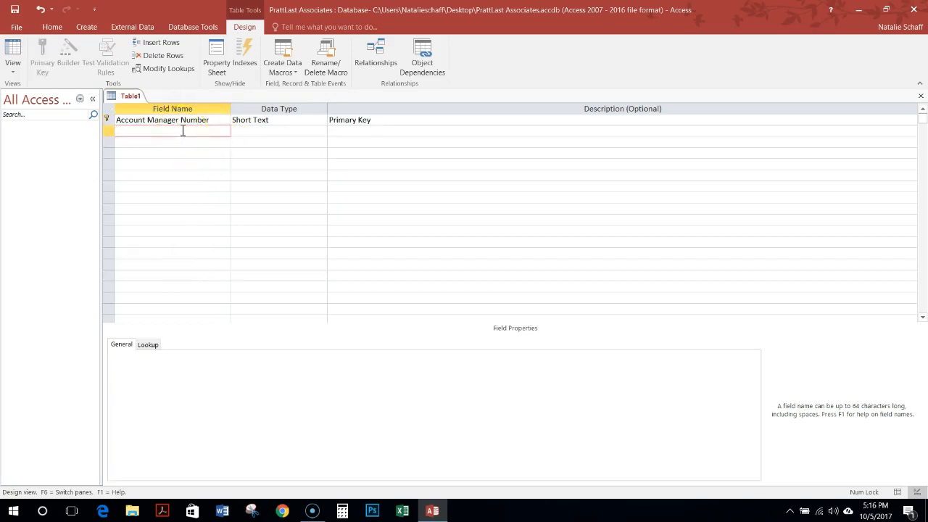
type("Last Name")
key("Tab")
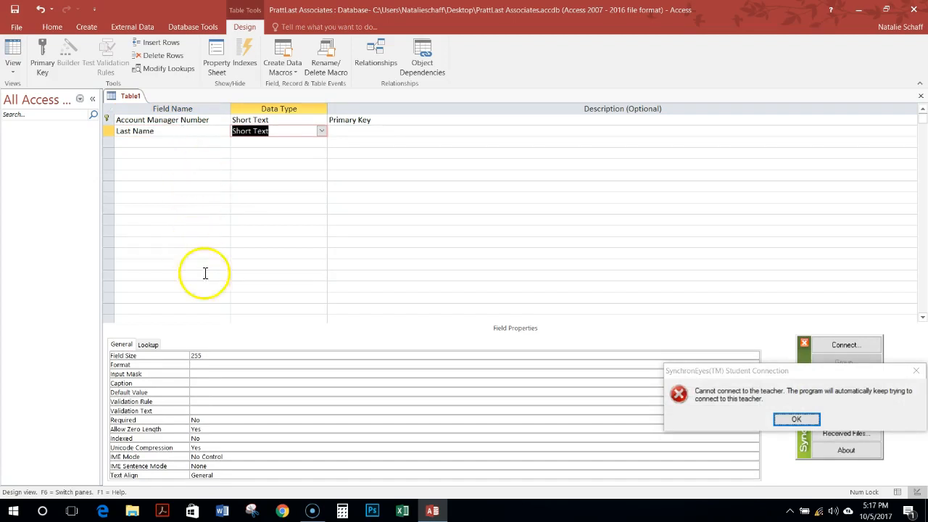
double_click(195, 355)
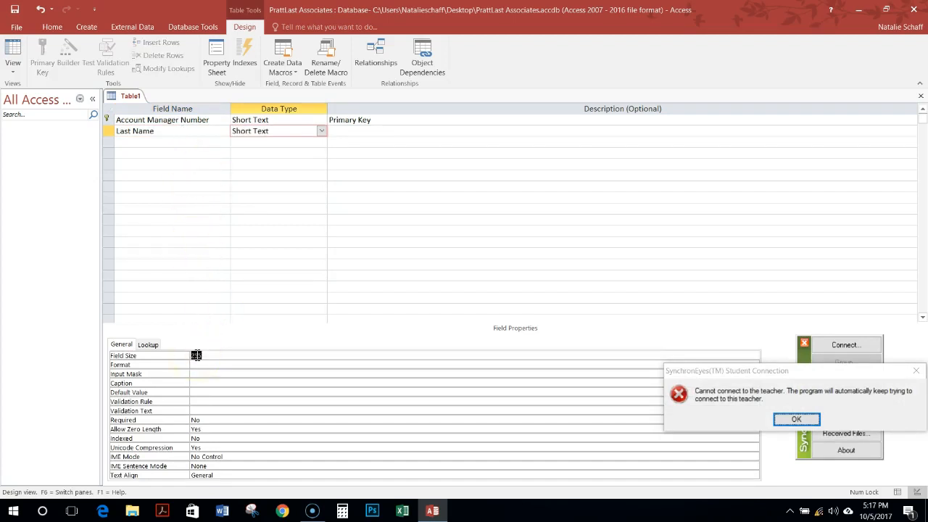
type("15")
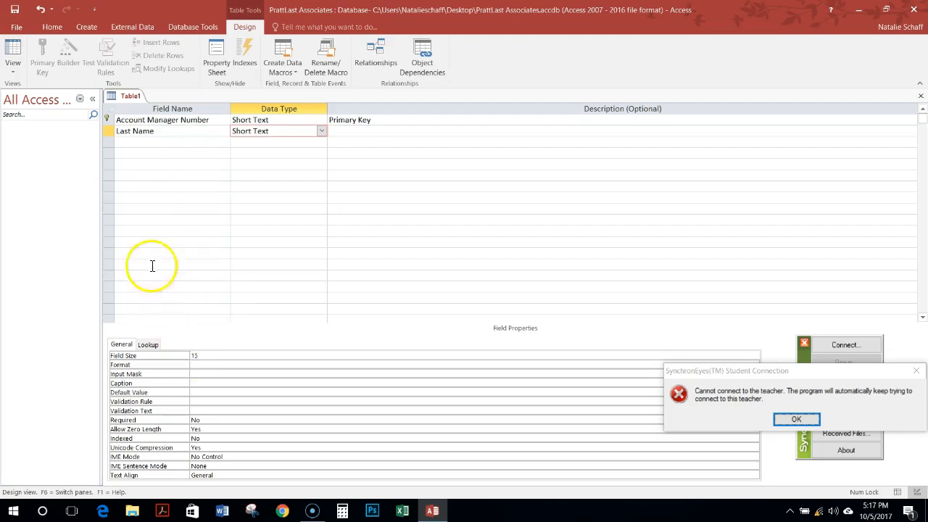
- Add a Short Text field named First Name and set its field size to 15
left_click(143, 143)
type("First Name")
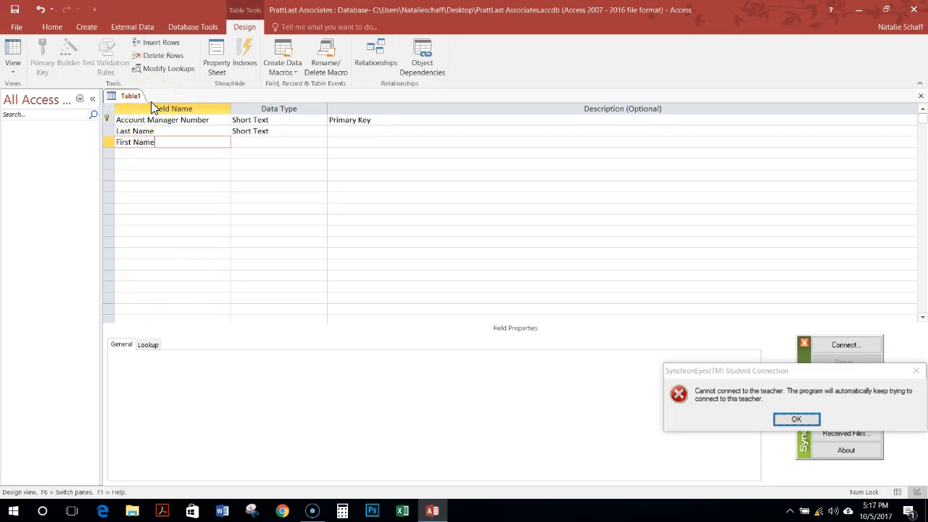
key("Tab")
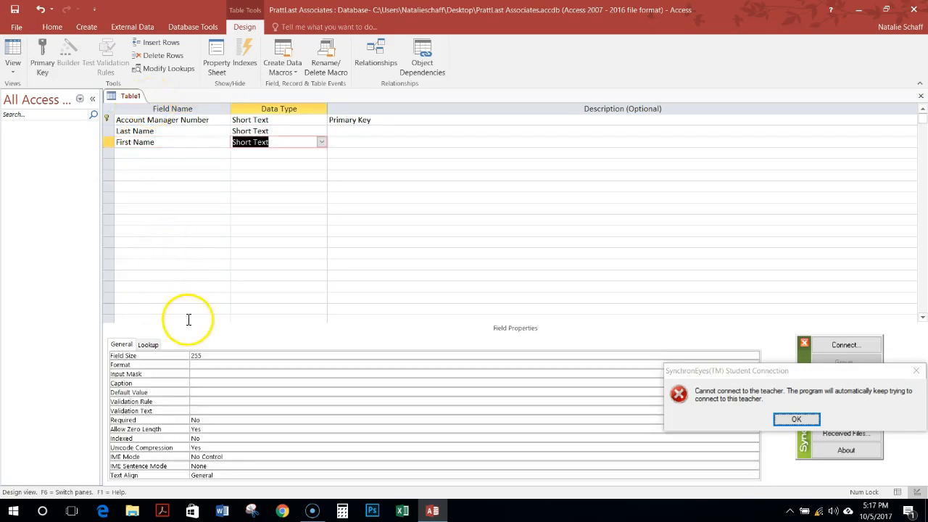
double_click(195, 355)
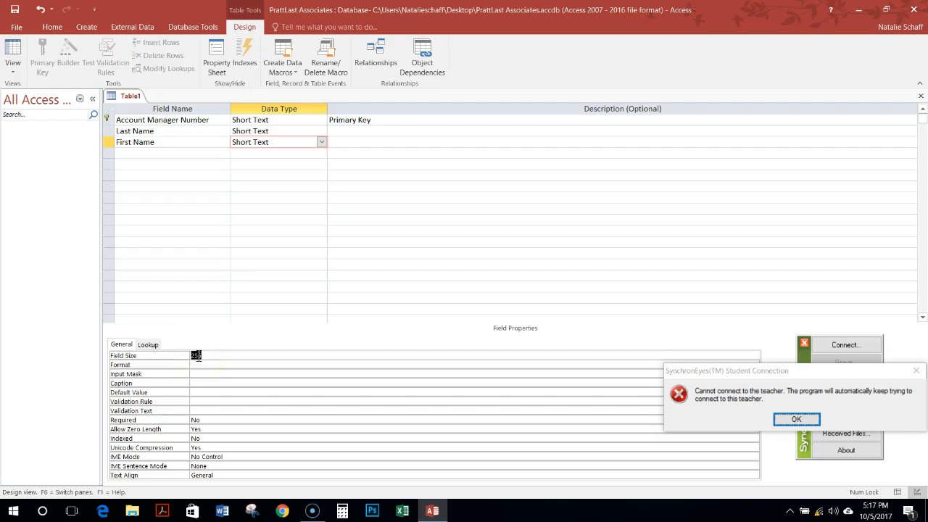
type("15")
- Add a Short Text field named Street and set its field size to 20
left_click(150, 154)
type("Street")
key("Tab")
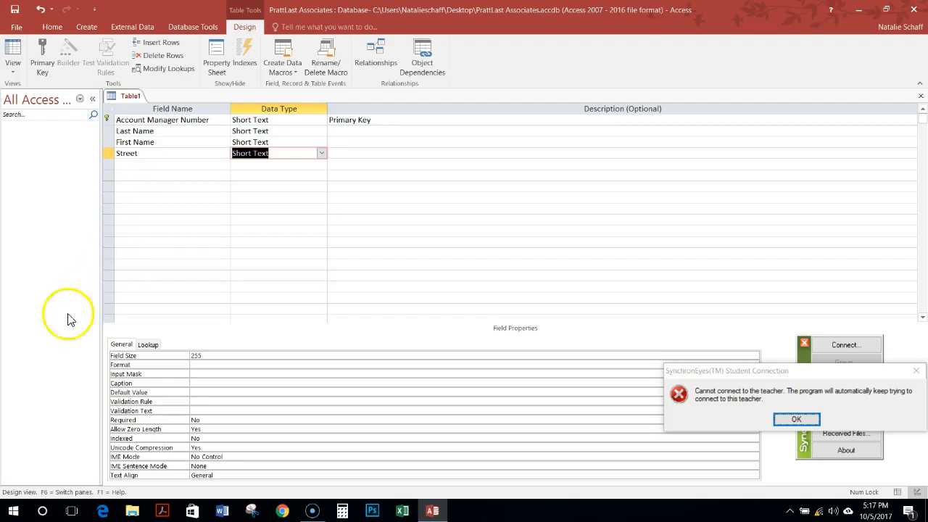
double_click(197, 355)
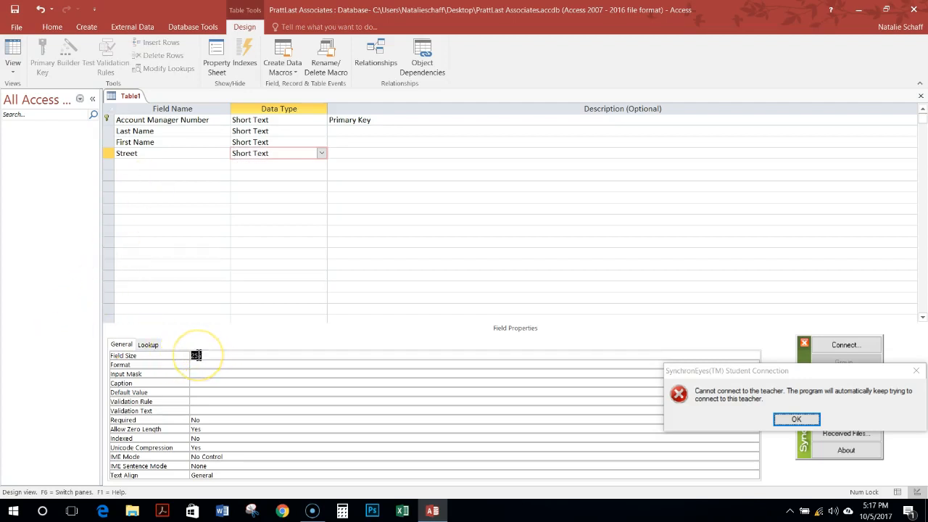
type("20")
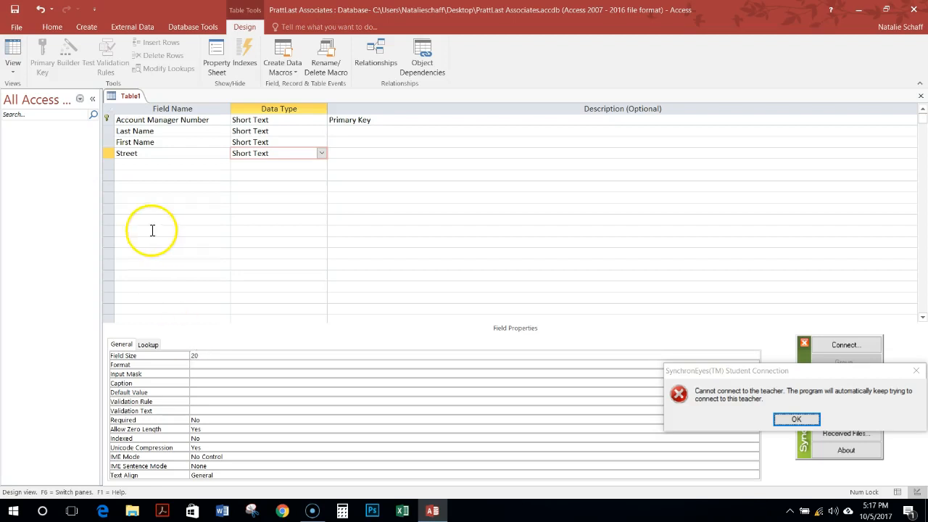
- Add a Short Text field named City and set its field size to 20
left_click(139, 168)
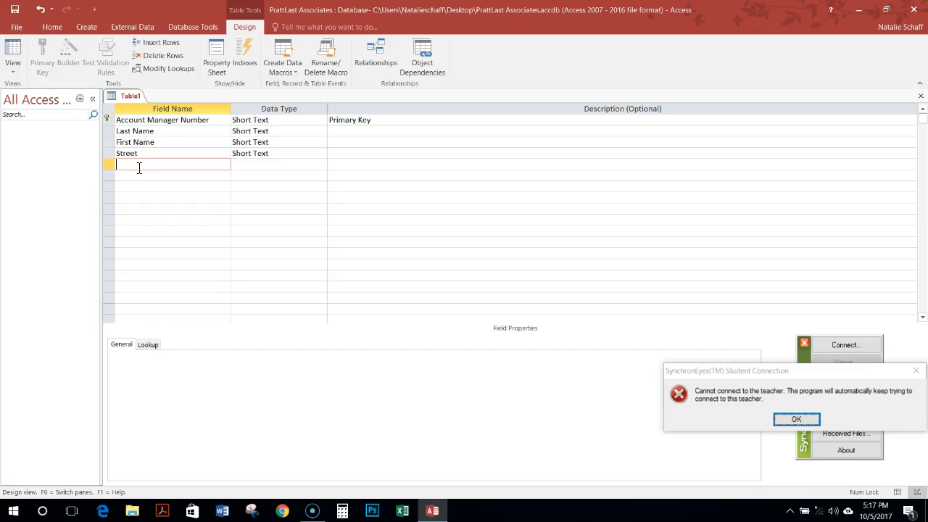
type("City")
key("Tab")
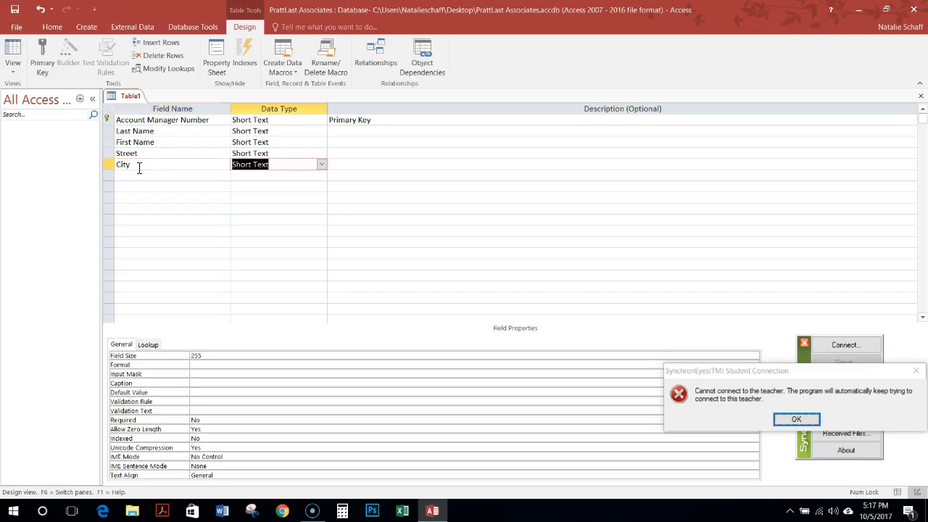
left_click(195, 354)
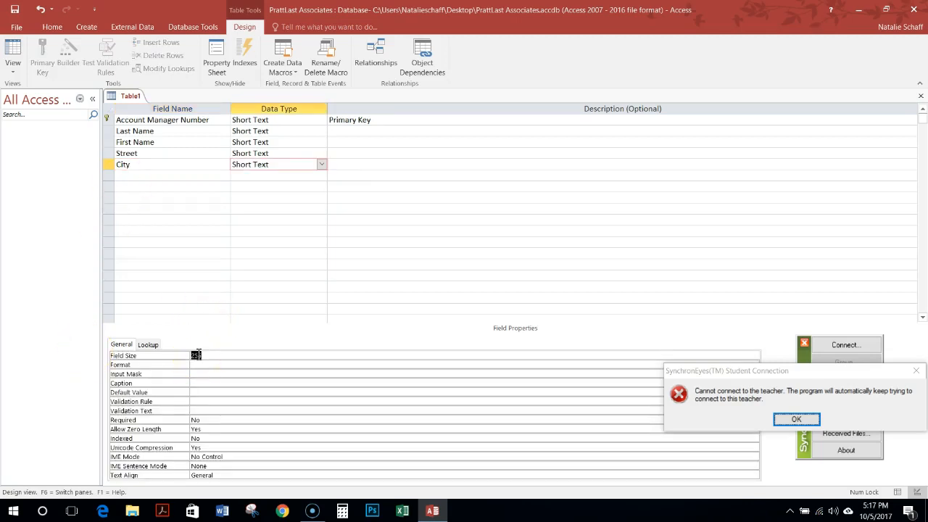
type("20")
- Add a Short Text field named State and set its field size to 2
left_click(131, 176)
type("State")
key("Tab")
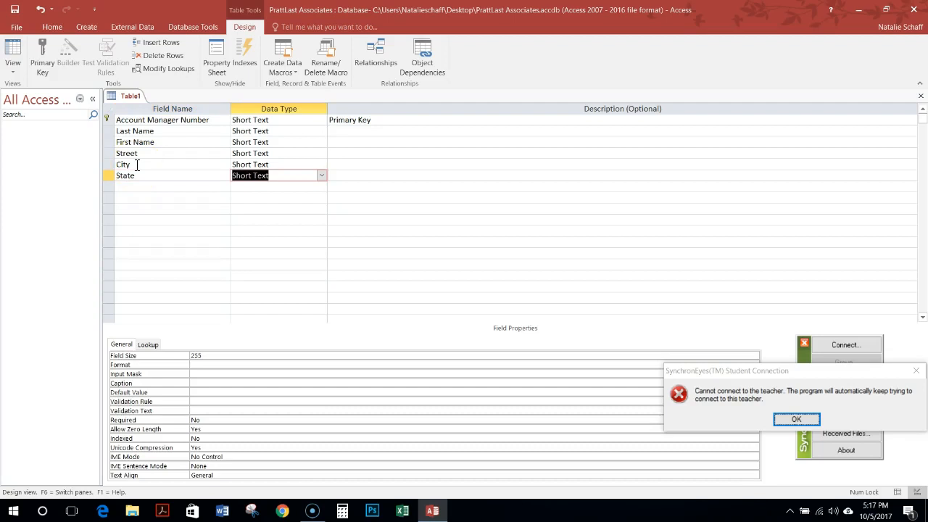
double_click(195, 355)
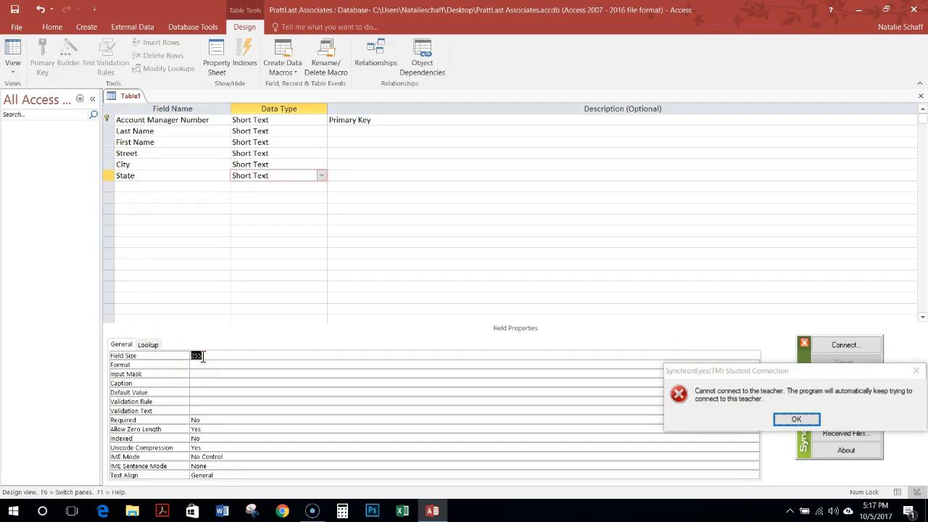
type("2")
- Add a Short Text field named Postal Code and set its field size to 5
left_click(144, 187)
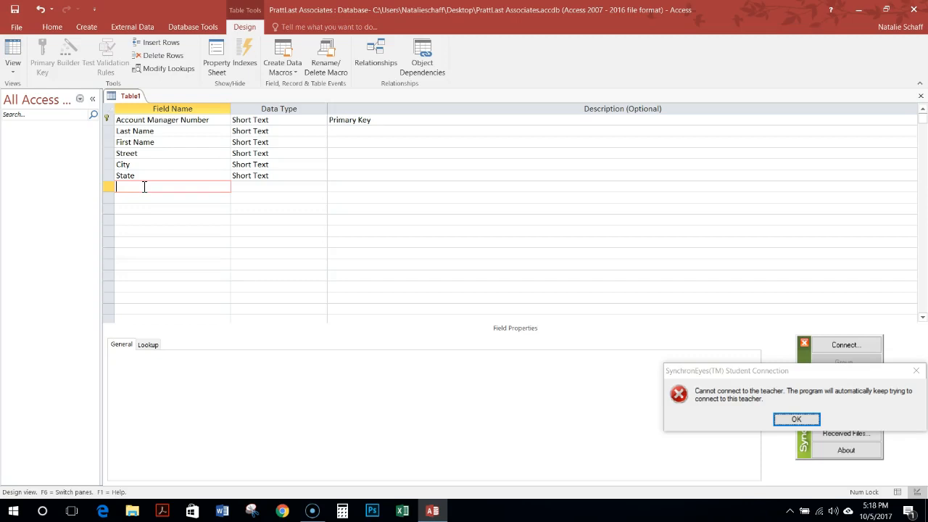
type("Postal Code")
key("Tab")
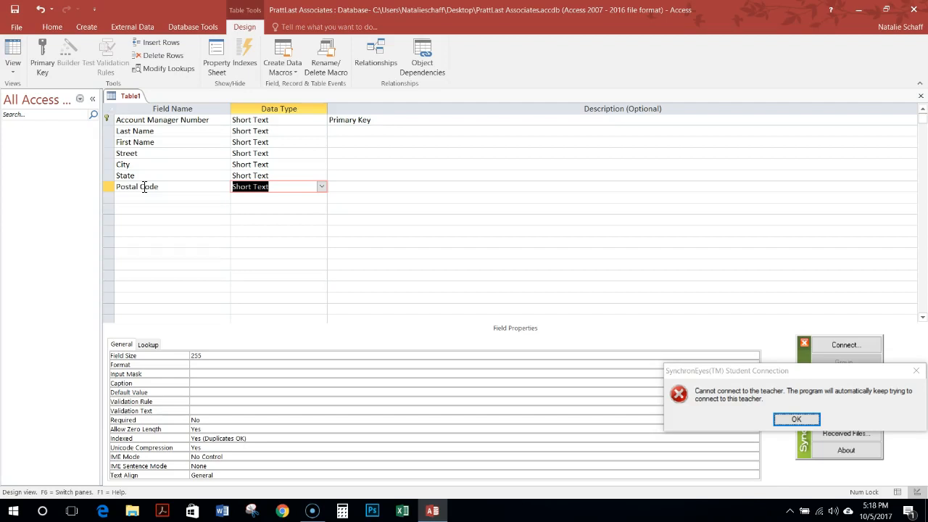
left_click(195, 355)
double_click(196, 355)
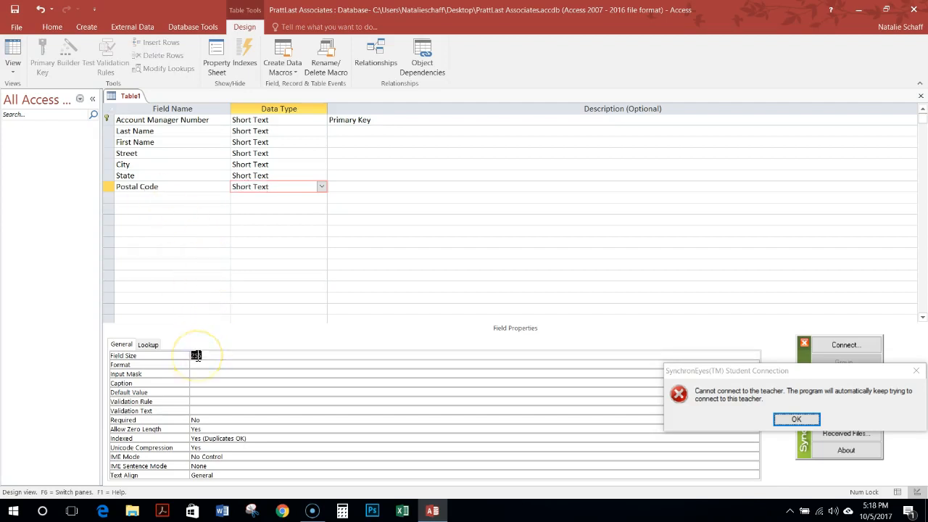
type("5")
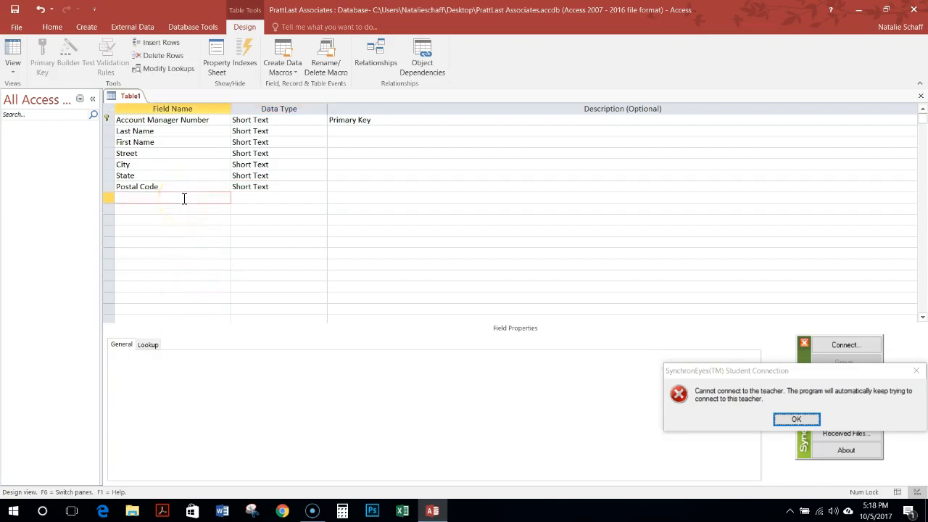
- Add a field named Start Date below Postal Code with the Date/Time data type
type("Start Date")
key("Tab")
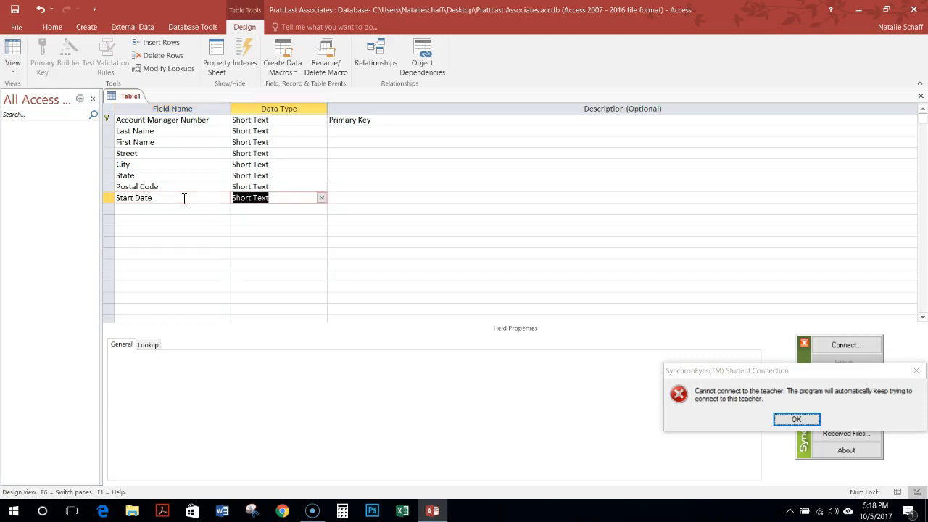
left_click(323, 201)
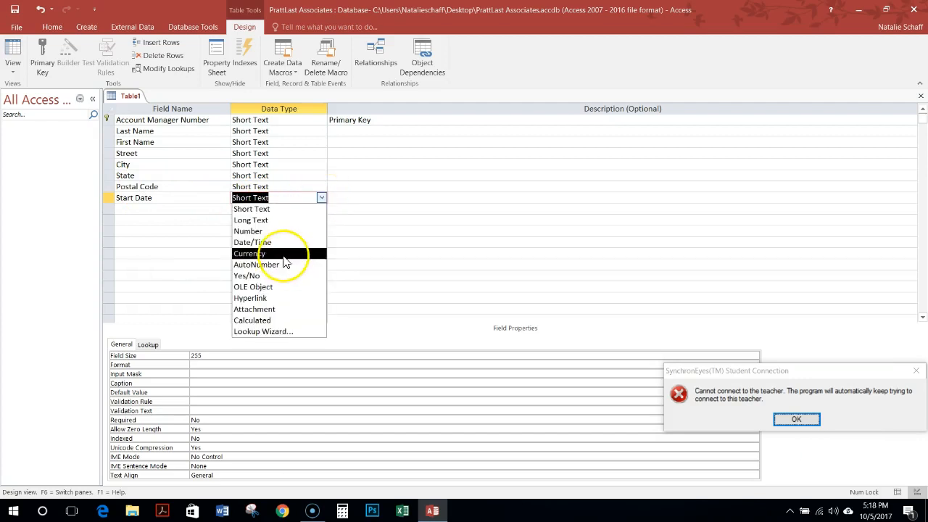
left_click(284, 248)
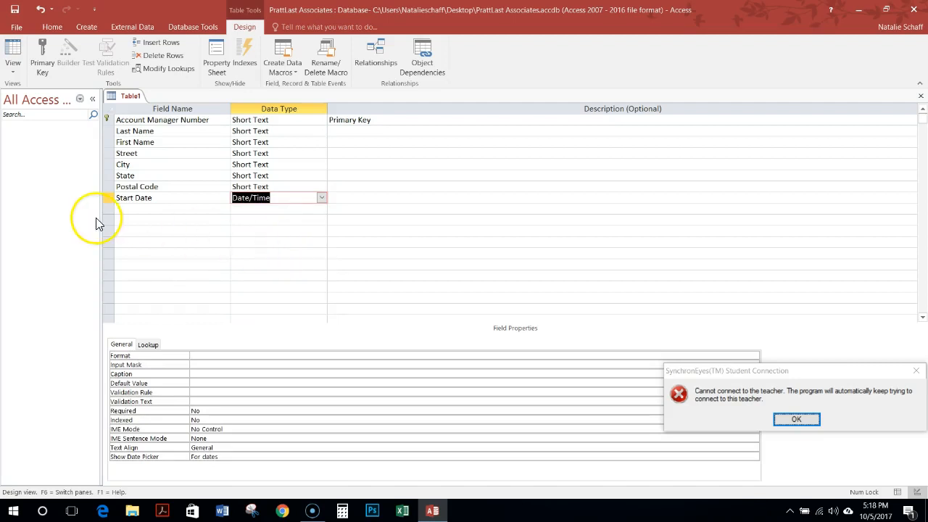
- Add a field named Salary below Start Date with the Currency data type
left_click(151, 209)
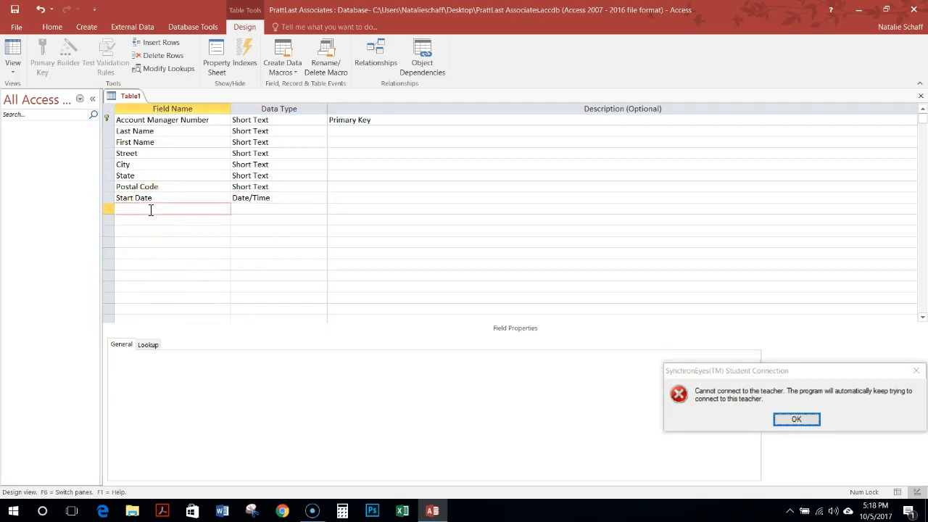
type("Salary")
key("Tab")
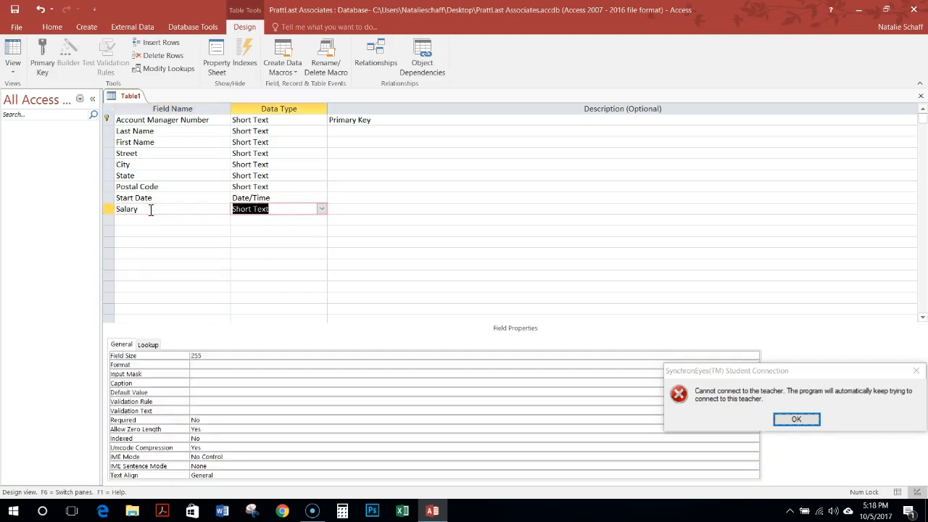
left_click(321, 209)
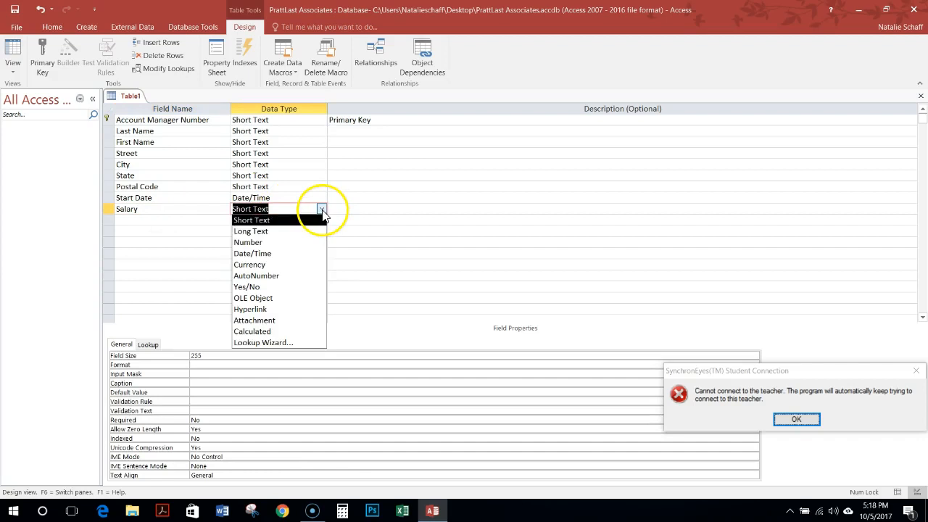
left_click(301, 270)
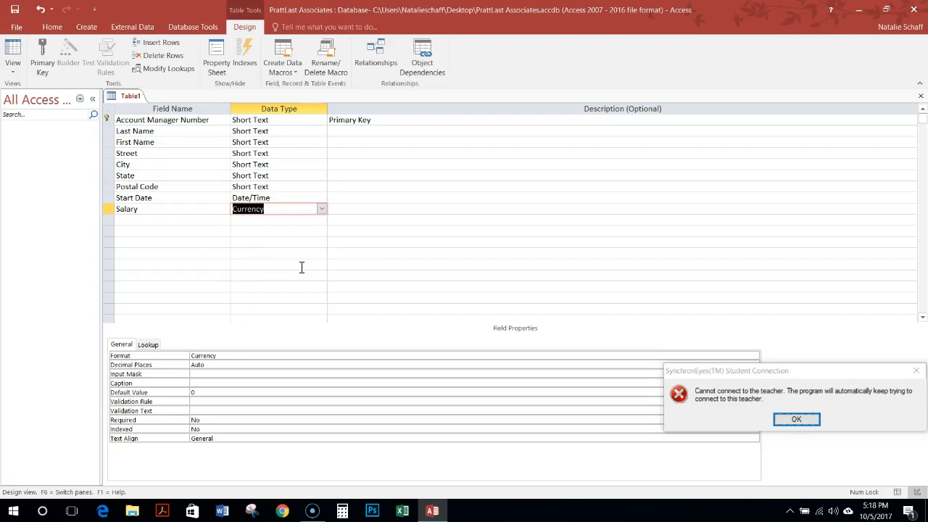
- Add a field named Bonus Rate below Salary with the Number data type
left_click(259, 216)
left_click(151, 218)
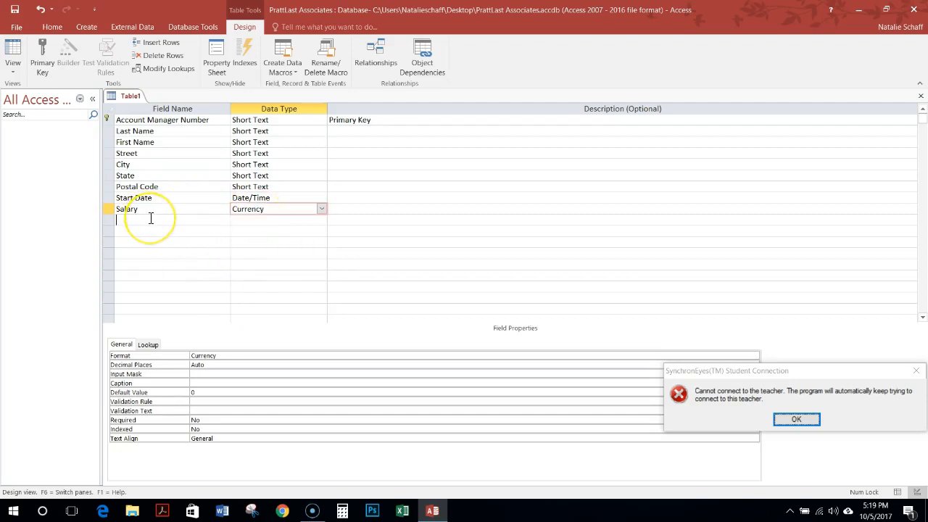
type("Bonus Rate")
key("Tab")
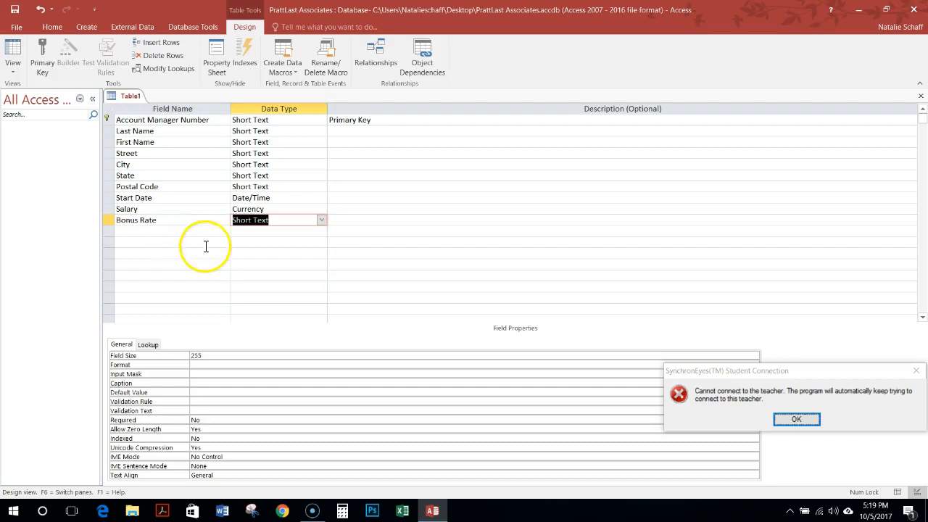
left_click(321, 220)
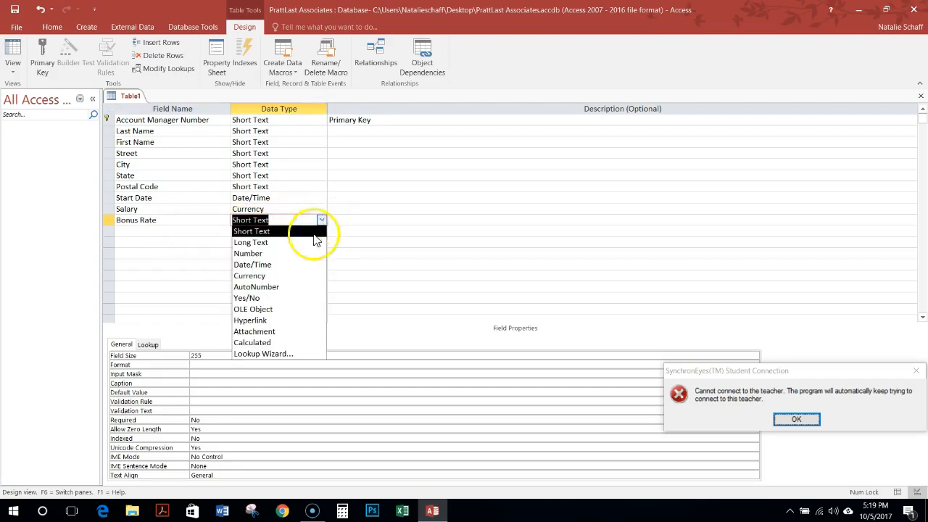
left_click(305, 254)
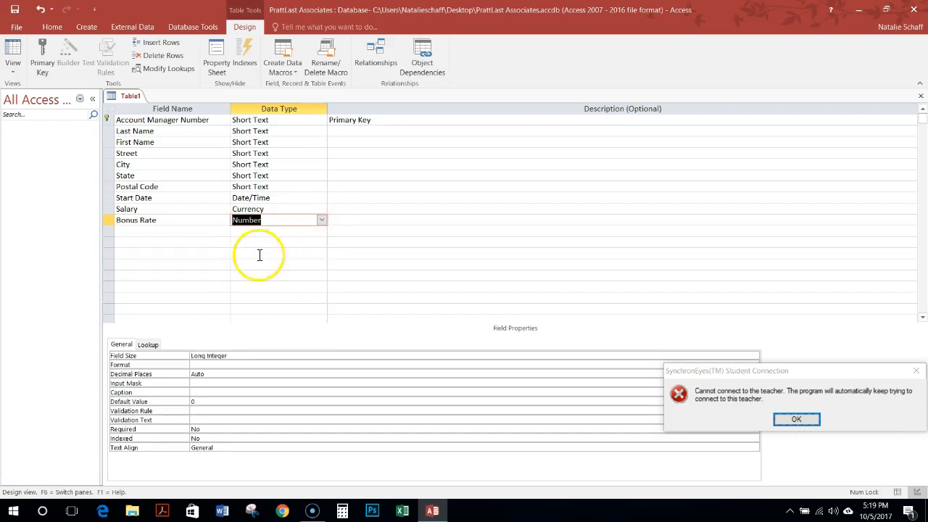
- Set the Bonus Rate field's format to Fixed and its decimal places to 2
left_click(234, 361)
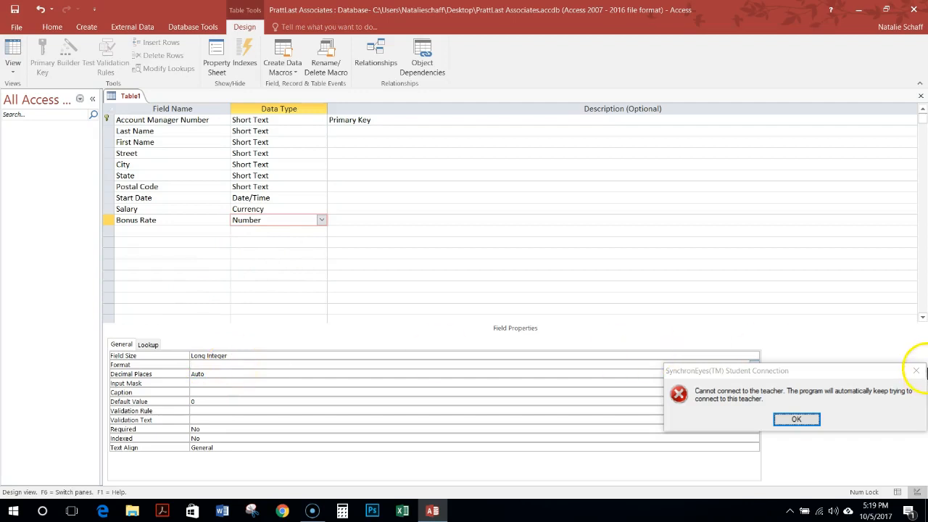
left_click(915, 371)
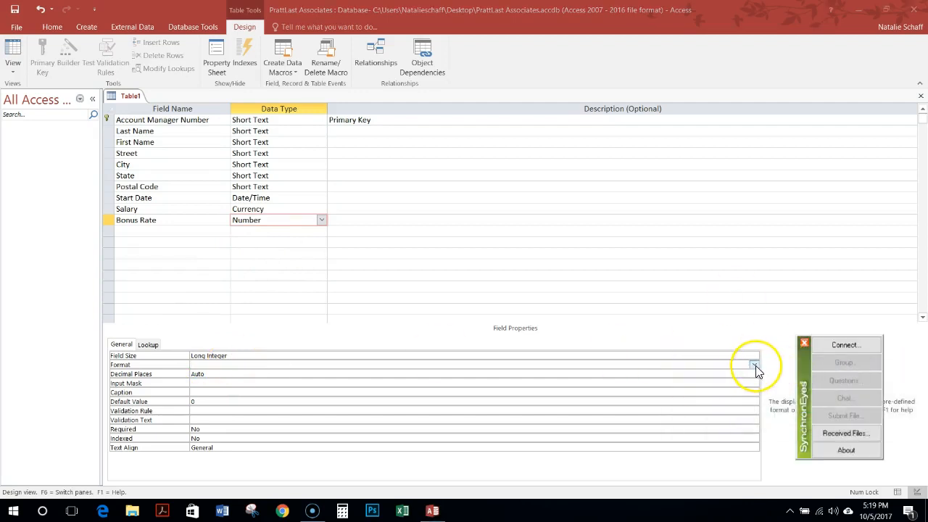
left_click(754, 365)
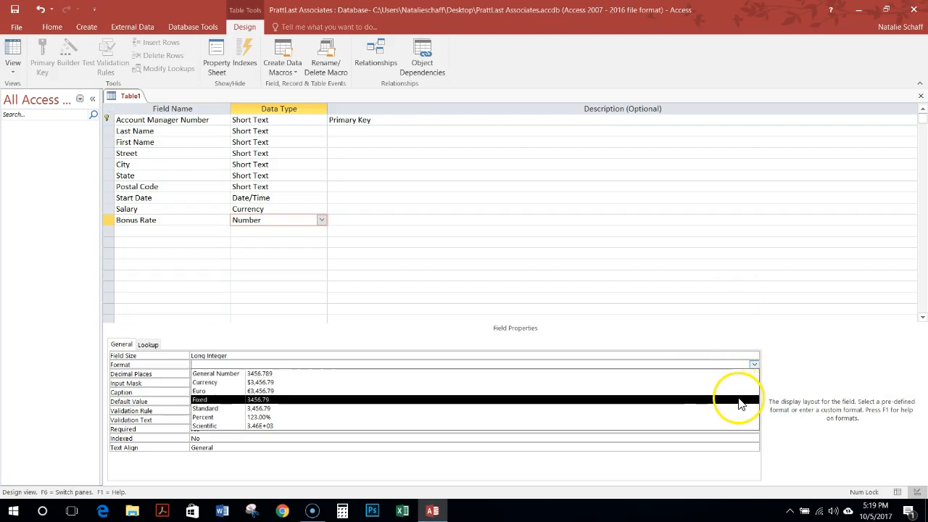
left_click(739, 399)
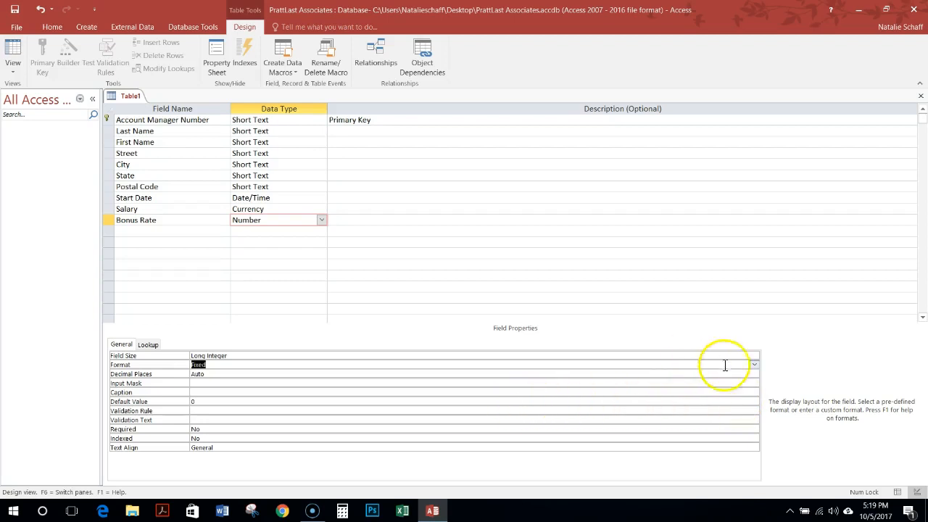
left_click(756, 374)
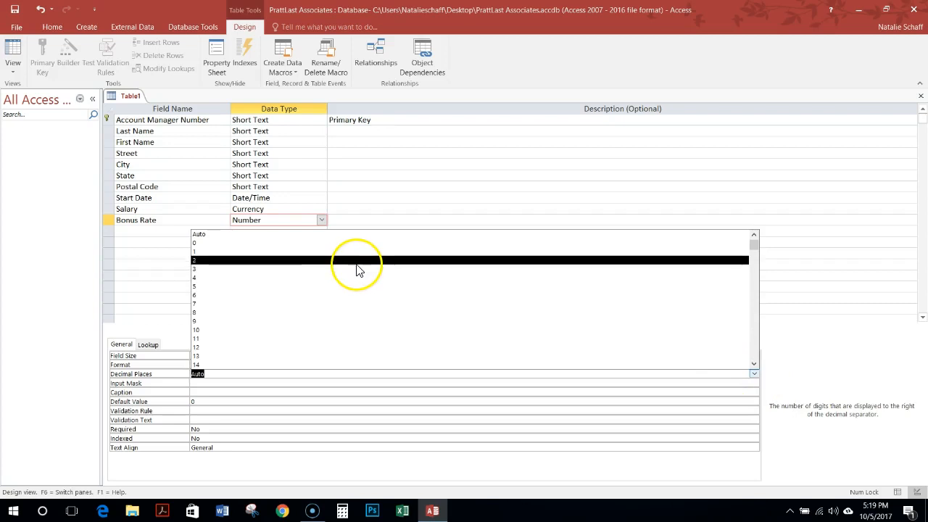
left_click(358, 261)
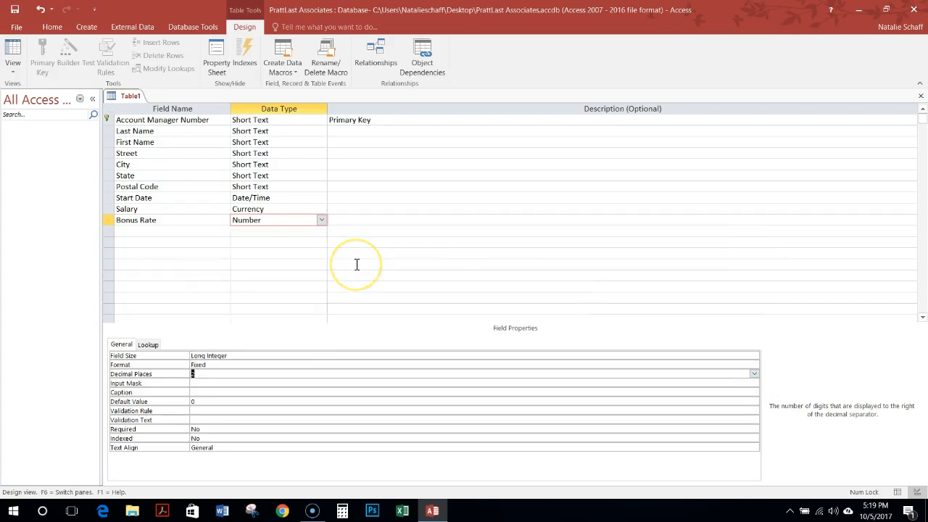
key("F6")
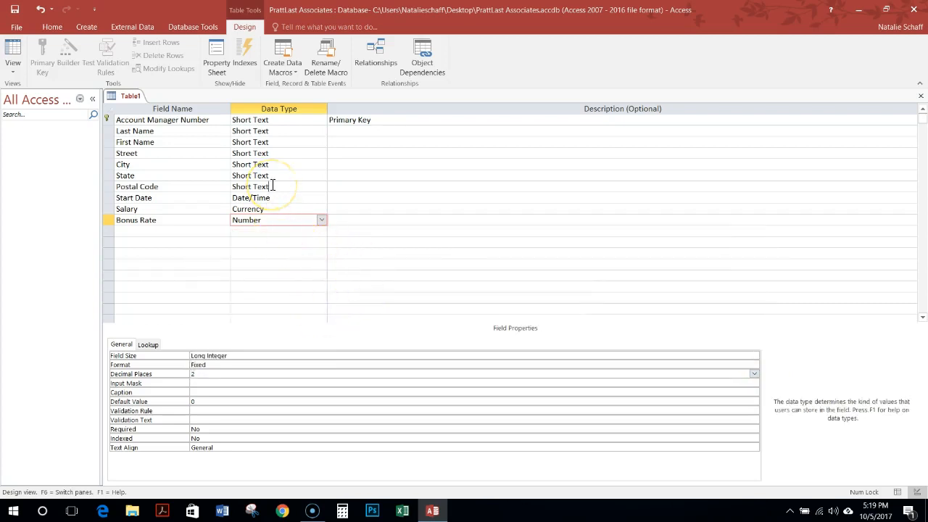
- Close the table design and save the table as Account Manager
left_click(272, 187)
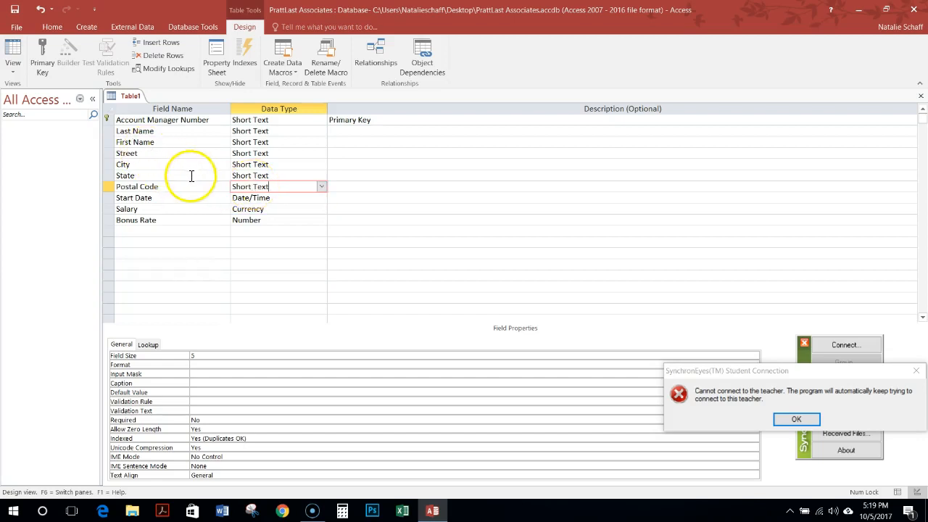
left_click(922, 99)
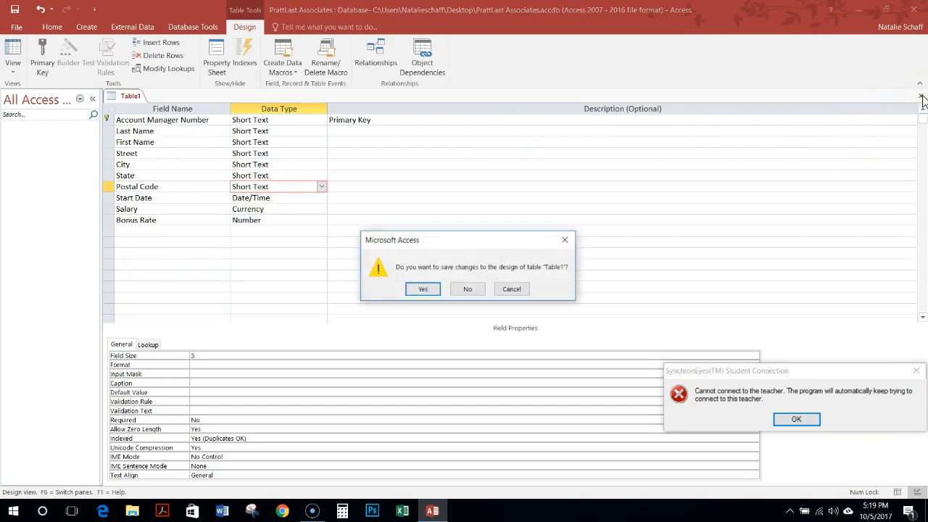
left_click(424, 289)
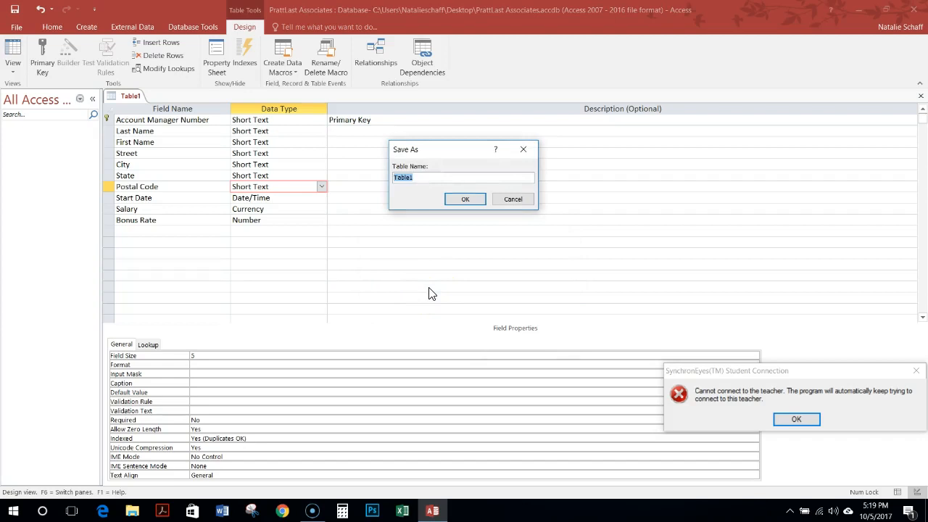
type("Account Manager")
left_click(469, 200)
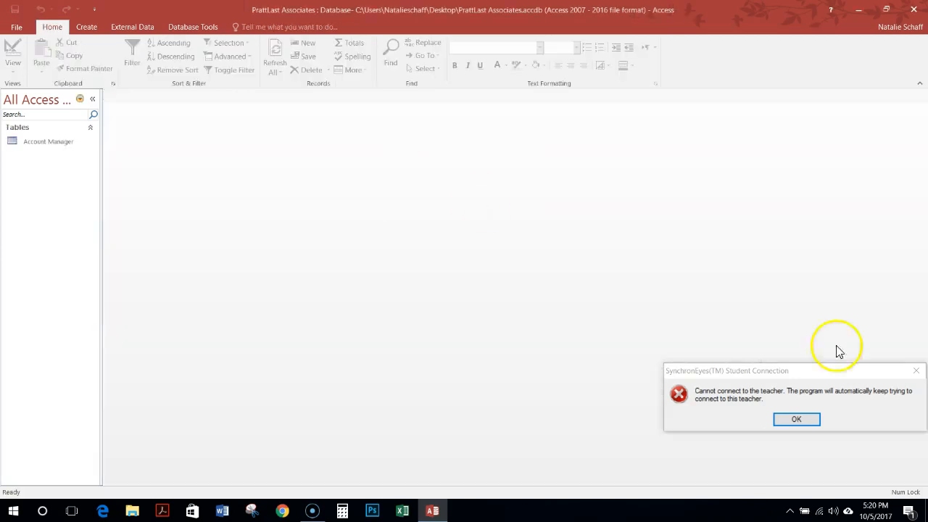
- Widen the navigation pane to show full object names and open the Account Manager table in Datasheet view
left_click(916, 371)
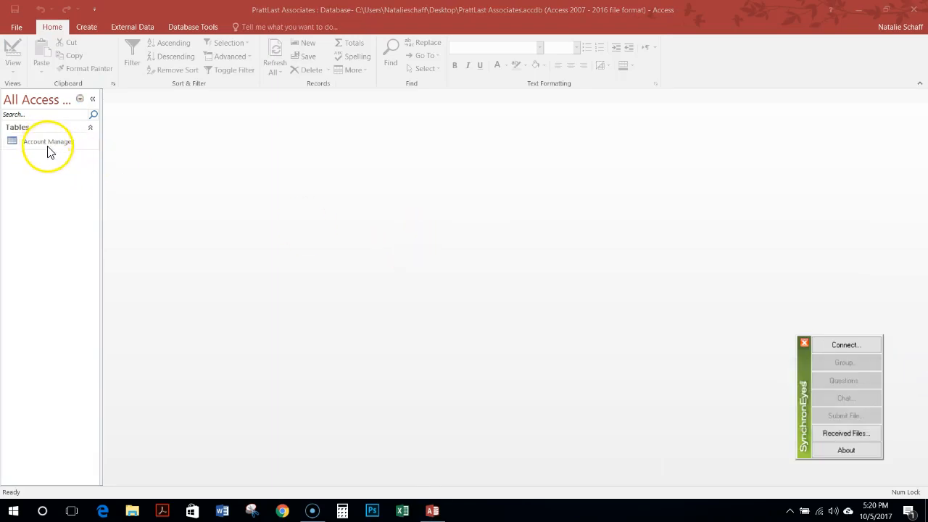
left_click_drag(103, 129, 159, 138)
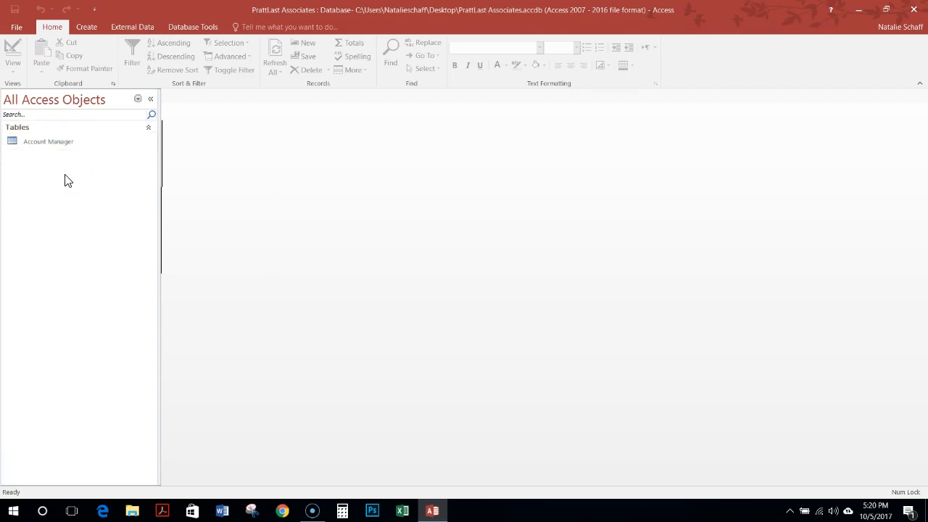
double_click(45, 142)
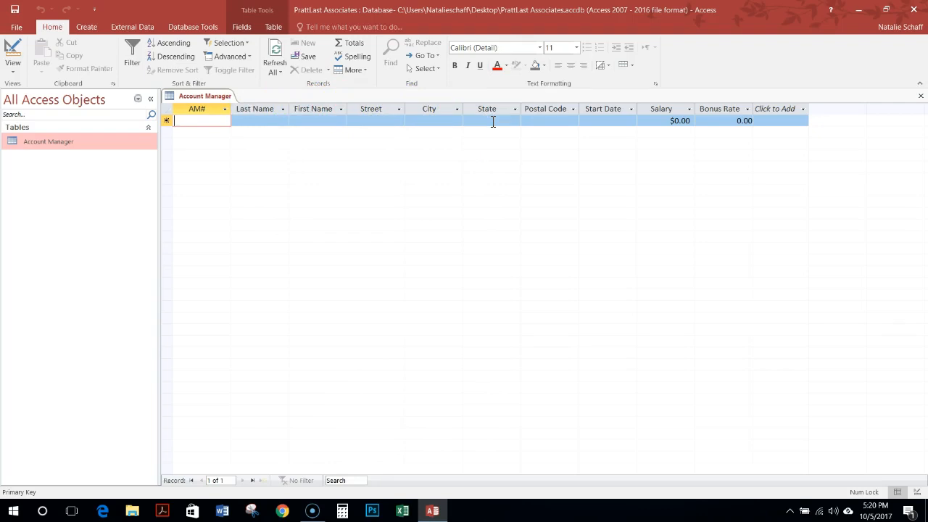
- Compare the Account Manager table's fields in Design view and Datasheet view, finishing in Datasheet view
left_click(14, 72)
left_click(35, 117)
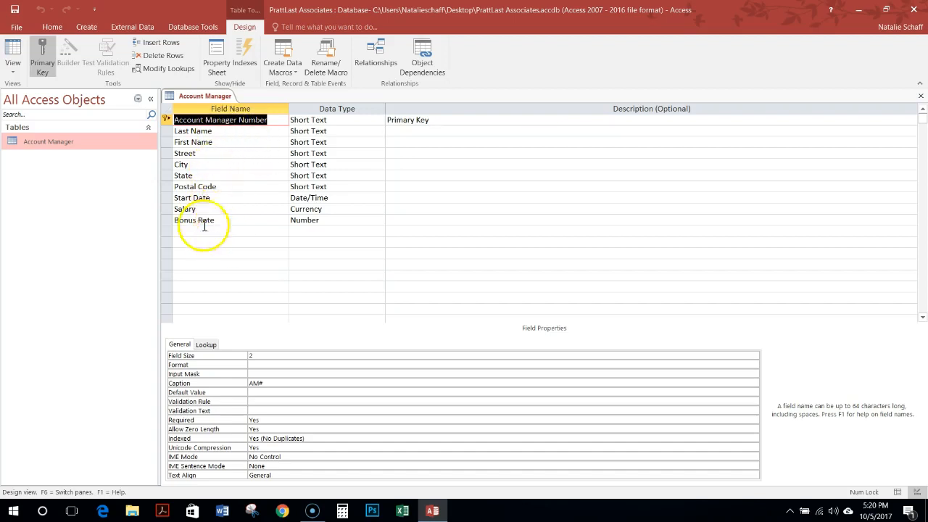
left_click(16, 74)
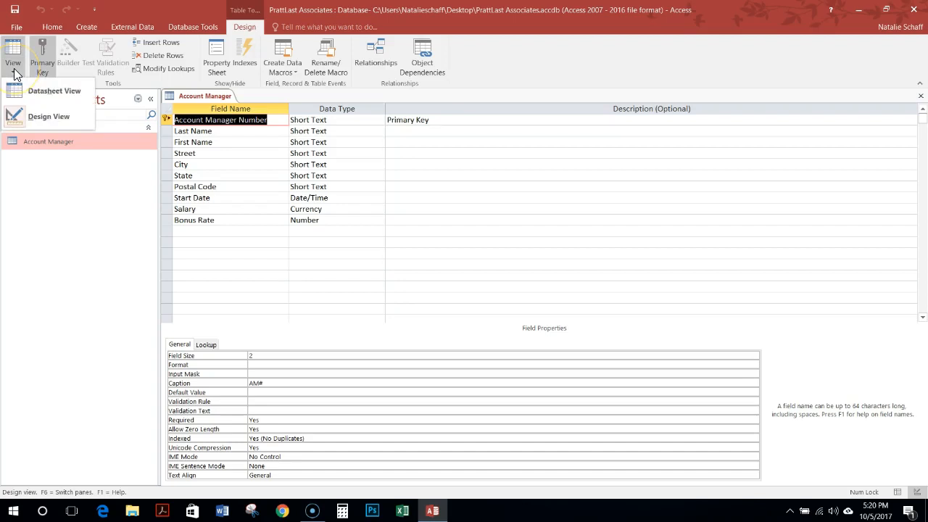
left_click(40, 92)
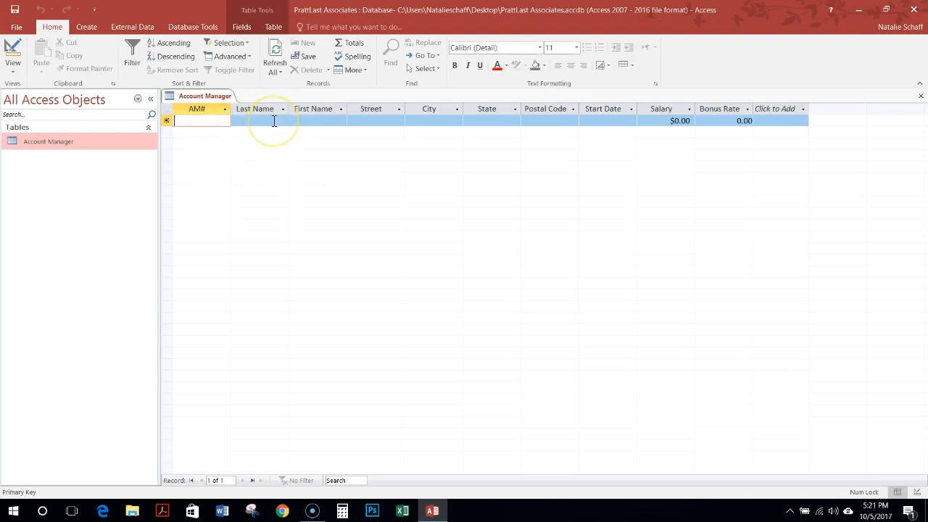
left_click(195, 121)
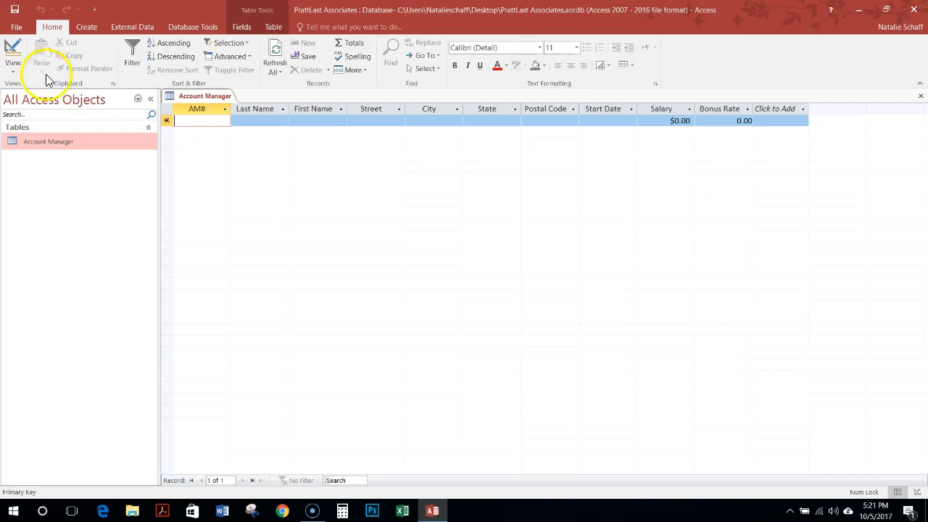
left_click(13, 65)
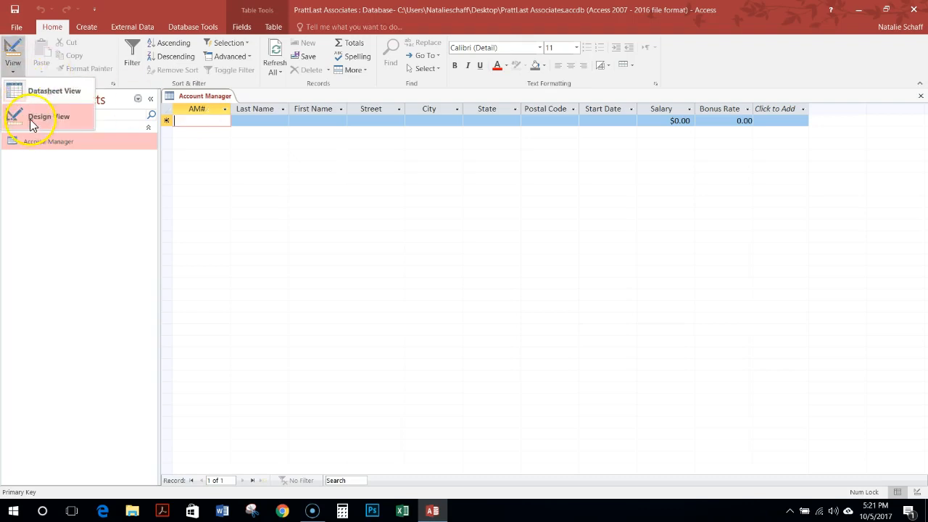
left_click(30, 118)
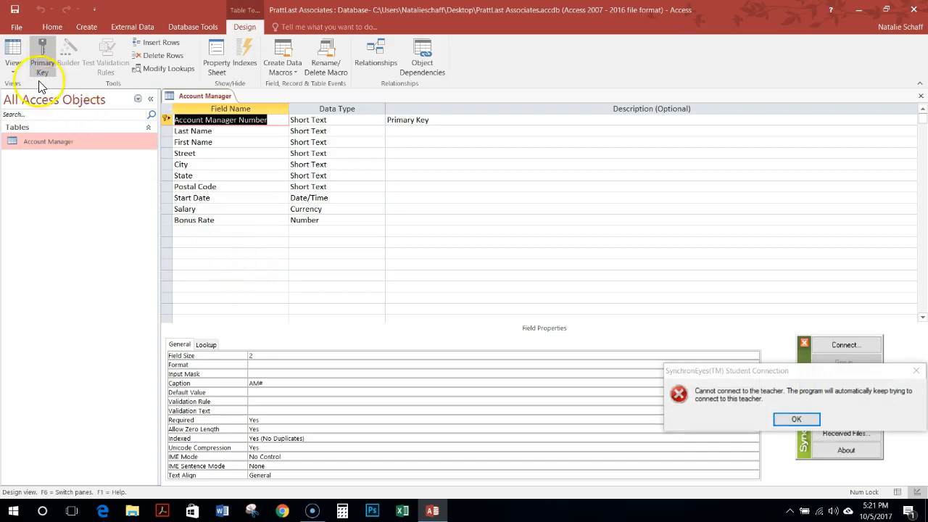
left_click(12, 52)
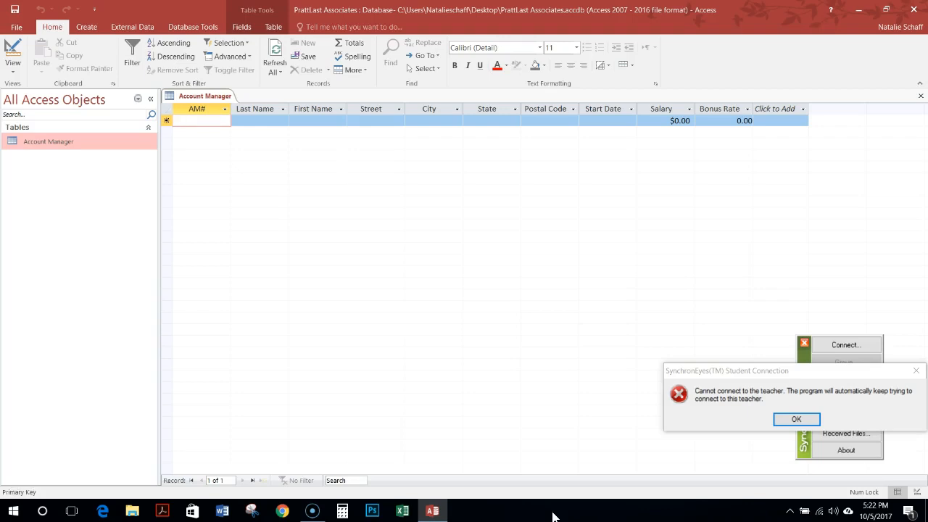
- Start the first record by entering the account manager's number, last name and first name
type("42")
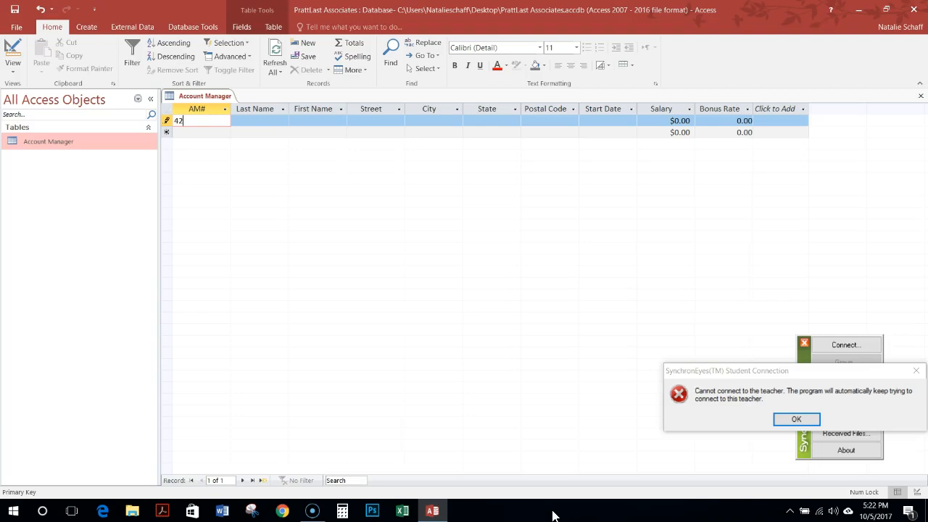
left_click(916, 370)
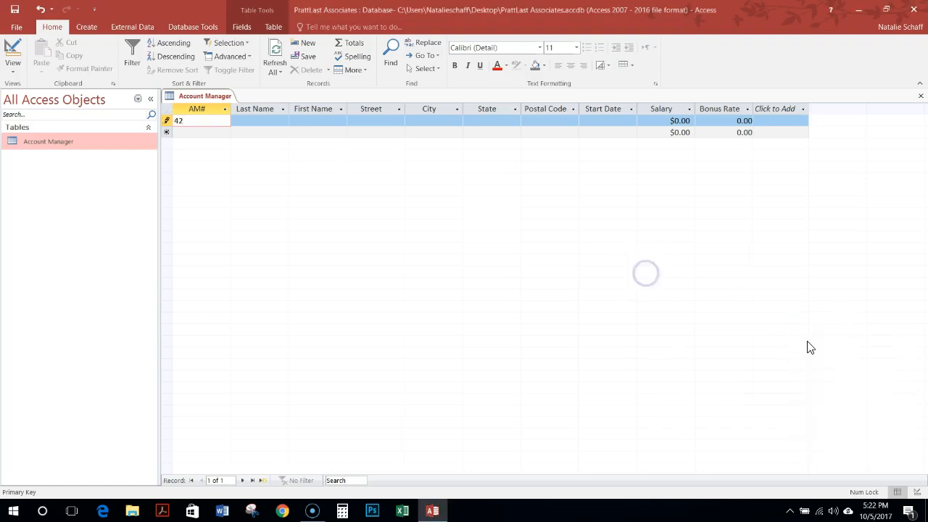
key("Tab")
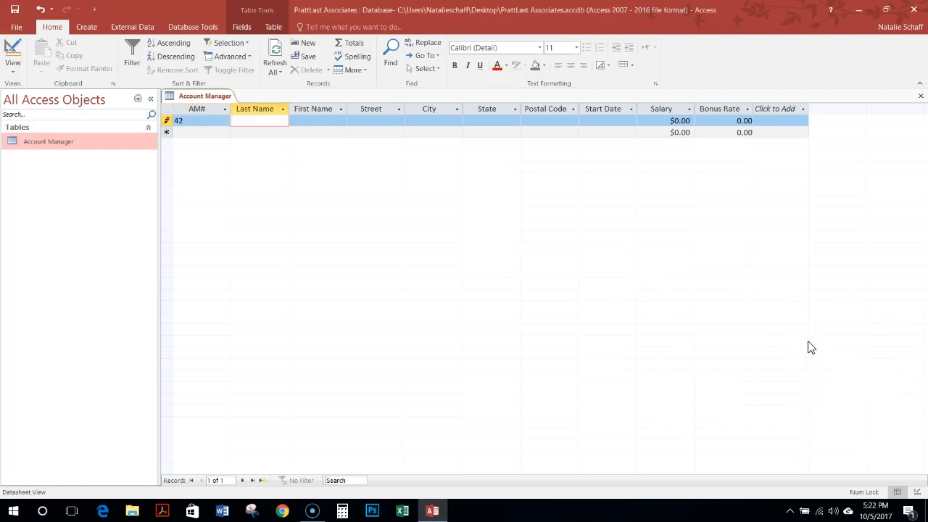
type("Lu")
key("Tab")
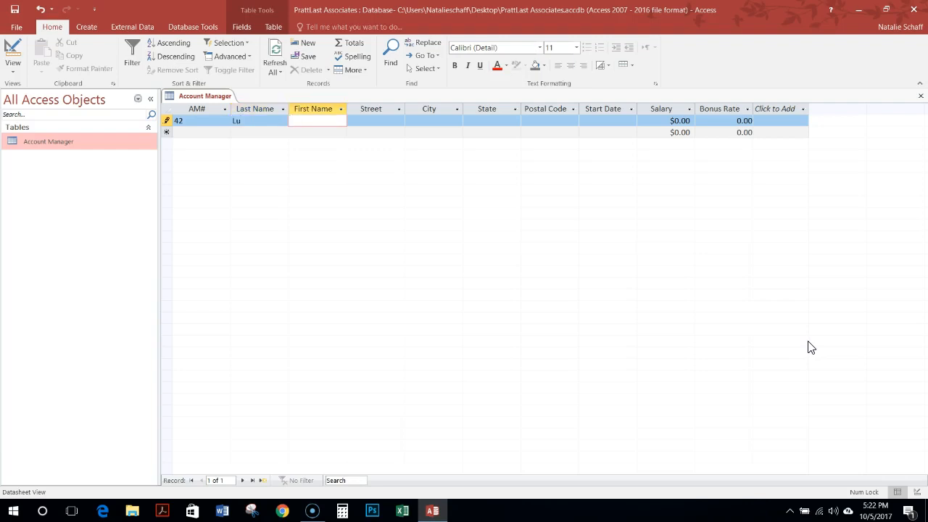
type("Peter")
key("Tab")
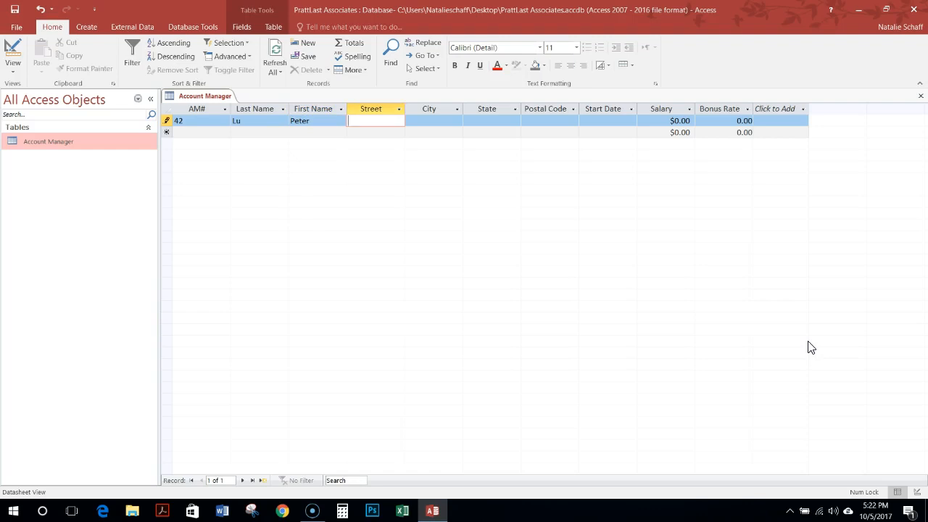
- Enter the account manager's street address in the first record
type("56")
type("24 M")
type("urray A")
type("v")
type("e.")
key("Tab")
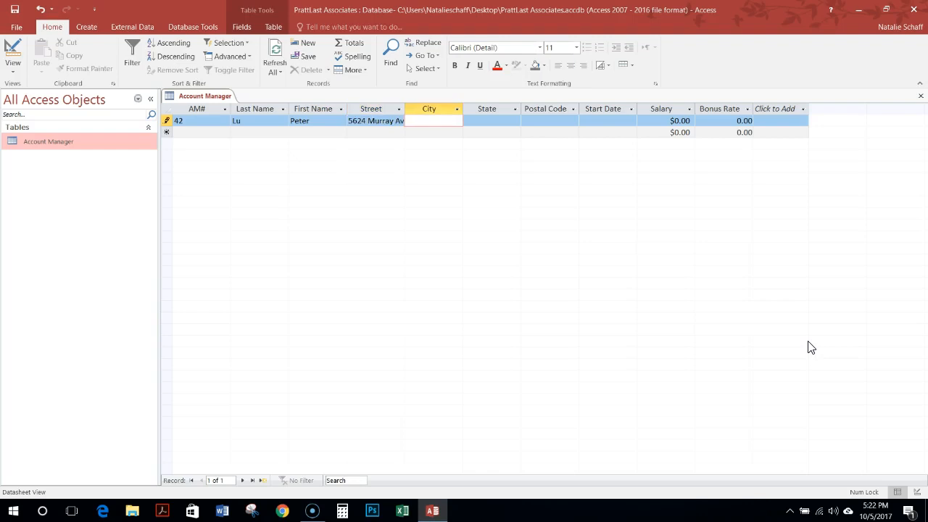
- Fill in the account manager's city, state and postal code in the first record
type("Davidson")
key("Tab")
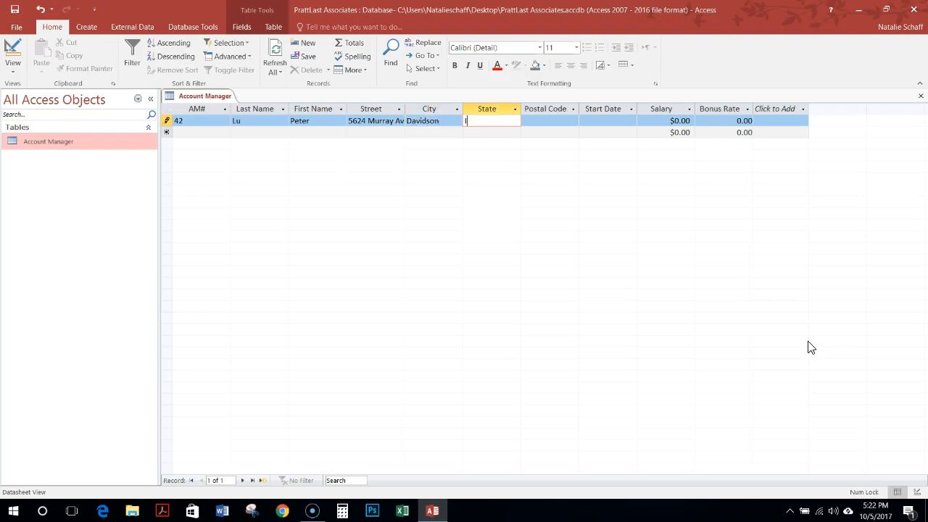
type("IN")
key("Tab")
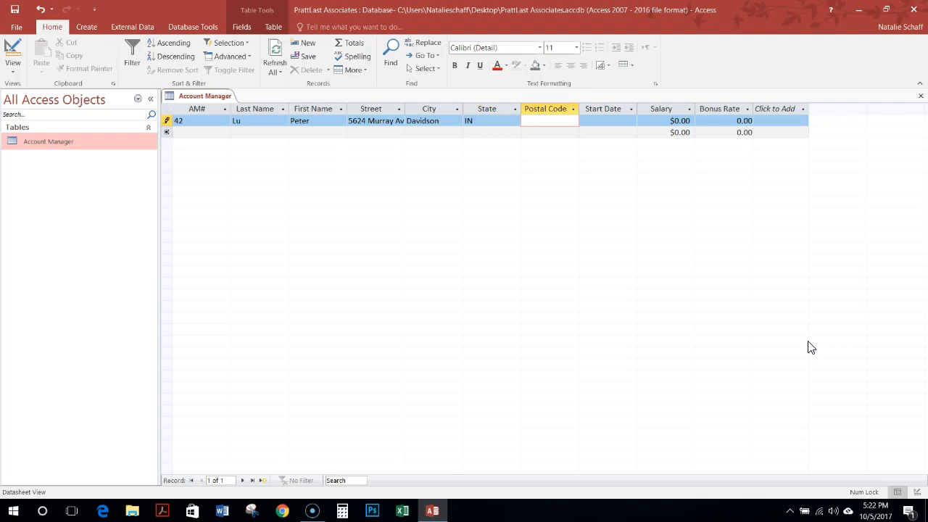
type("46007")
key("Tab")
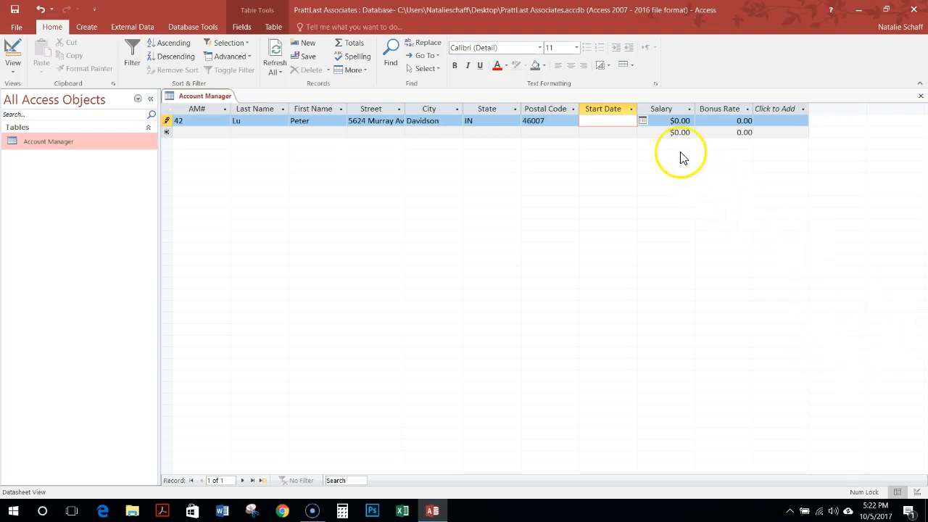
left_click(643, 122)
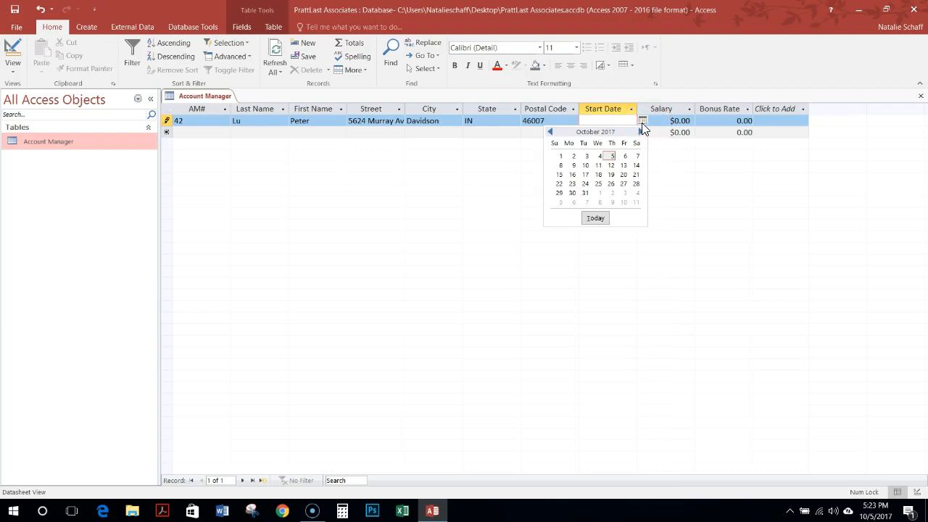
left_click(551, 134)
left_click(551, 133)
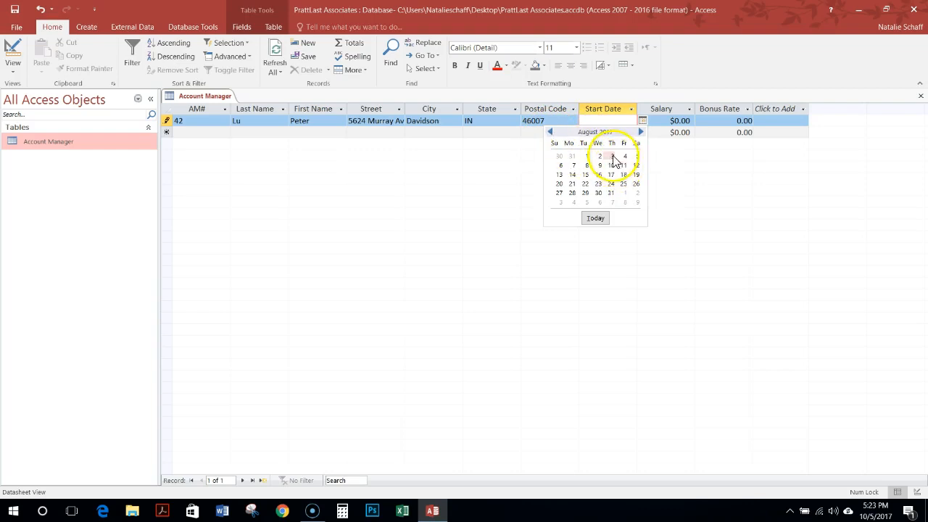
left_click(593, 122)
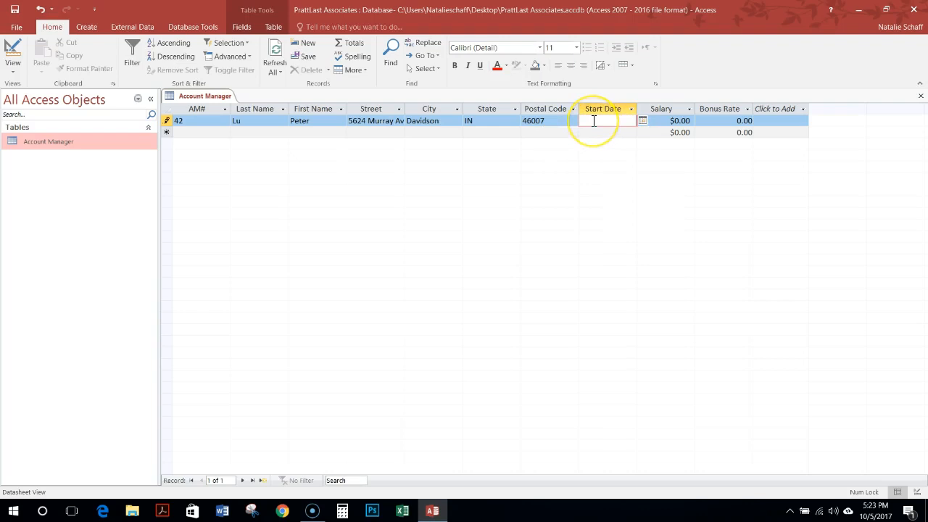
- Set the first record's start date to 8/3/2015 and its salary to 36750
type("08/3/2015")
key("Tab")
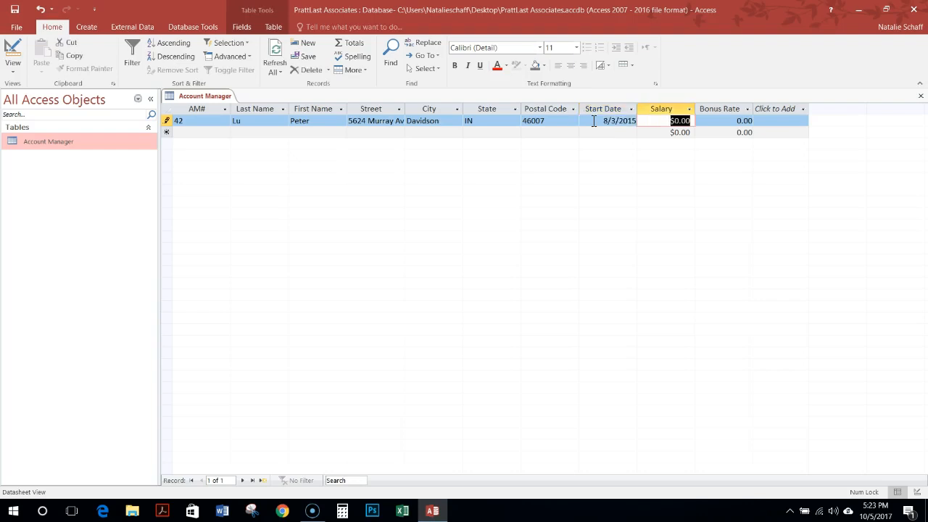
type("36750")
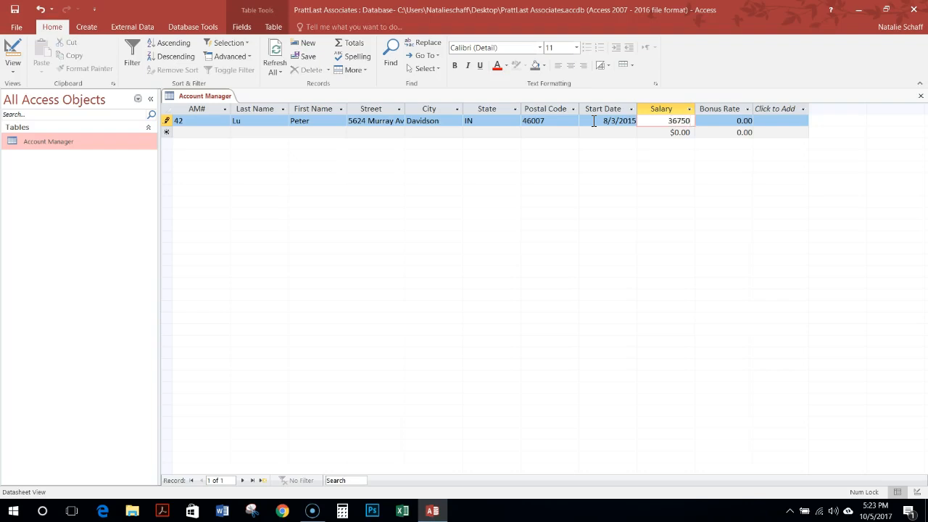
- Enter .09 as the first record's bonus rate and commit the record
key("Tab")
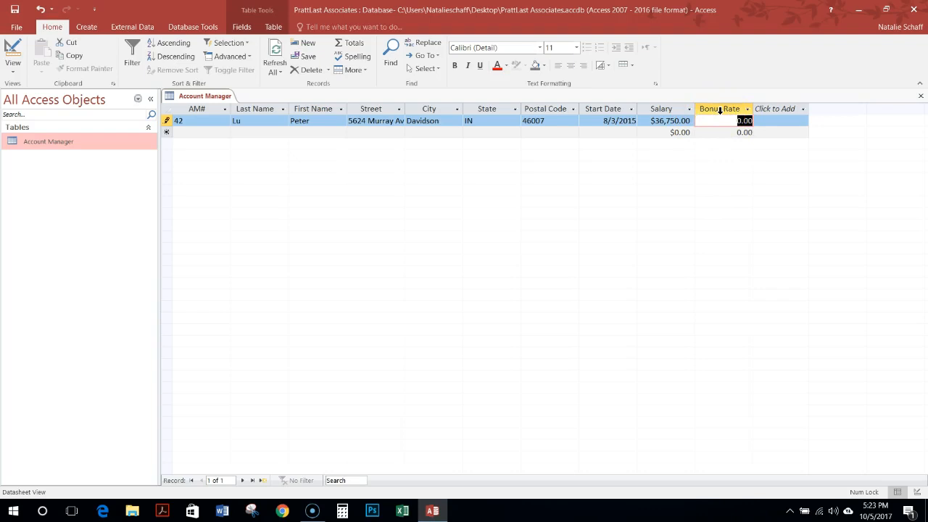
type(".09")
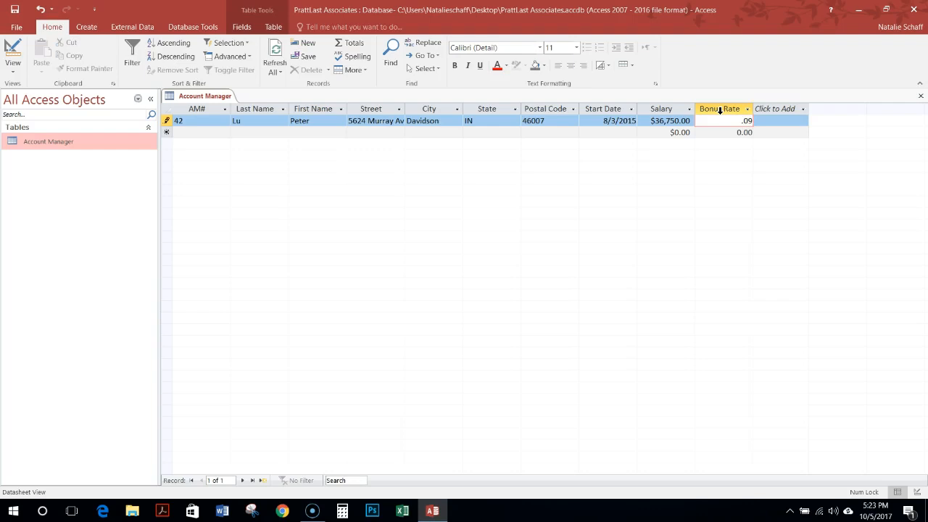
key("Return")
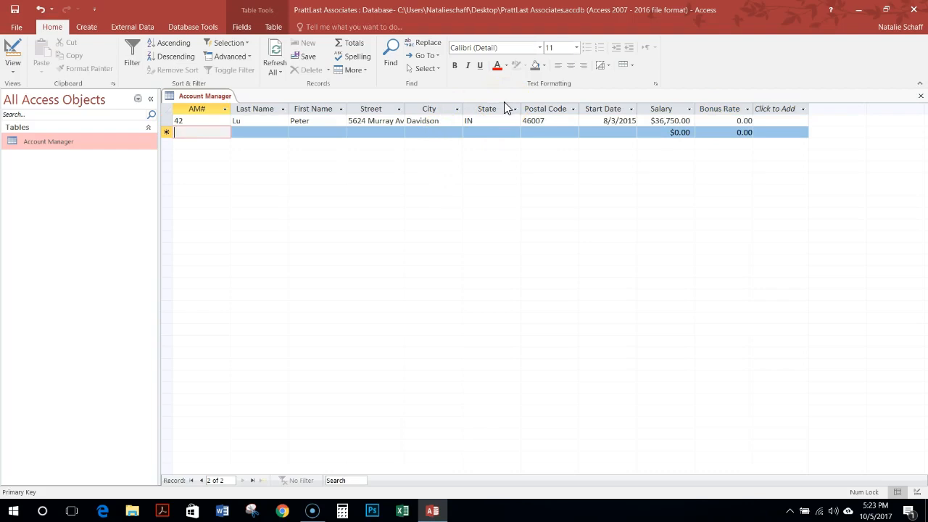
- Start the second record by entering the account manager's number, last name and first name
type("31")
key("Return")
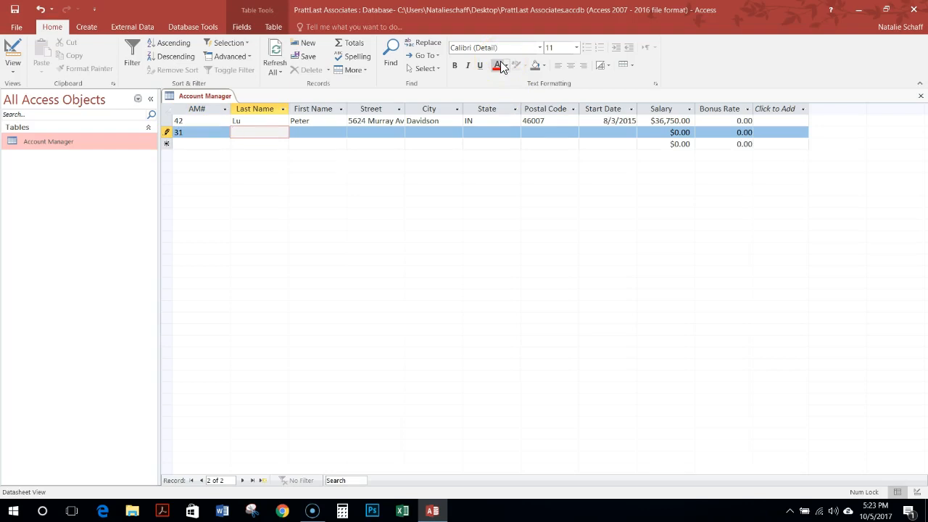
type("Rivera")
key("Return")
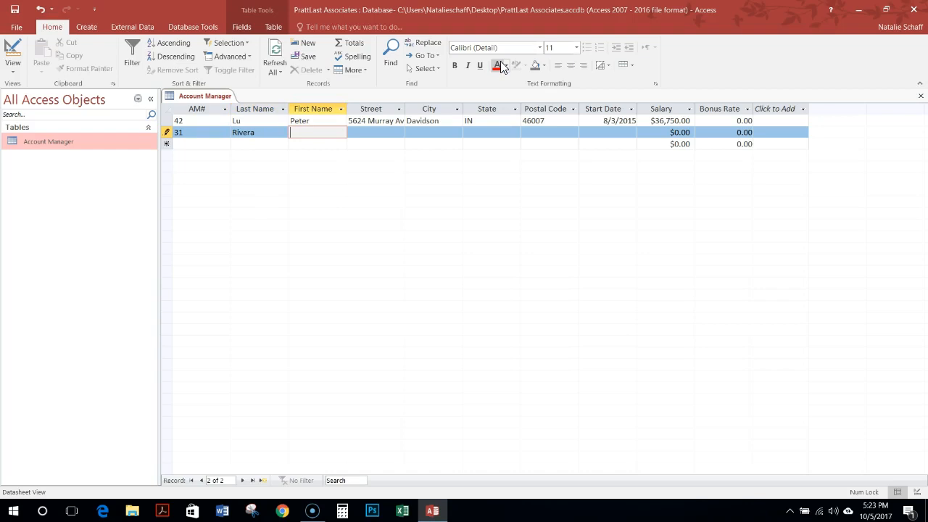
type("Haydee")
key("Return")
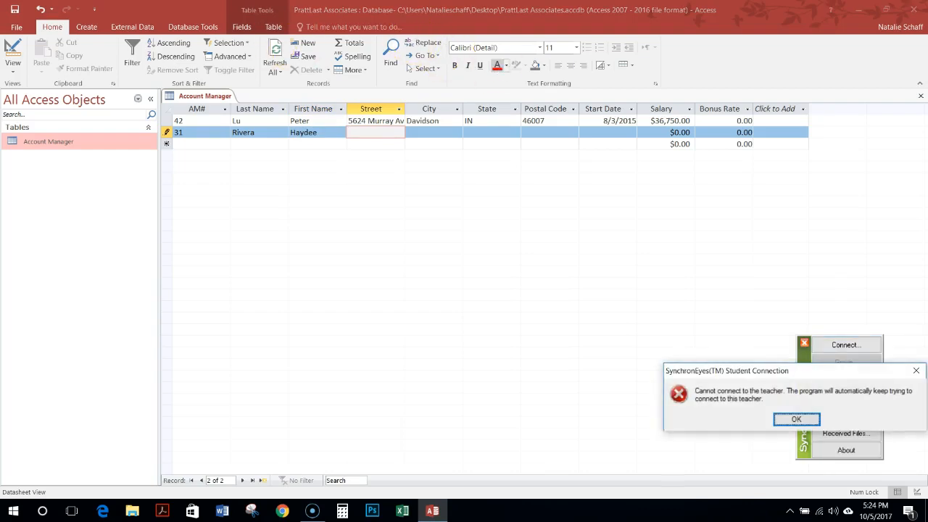
- Enter the account manager's street address in the second record
left_click(369, 132)
type("325")
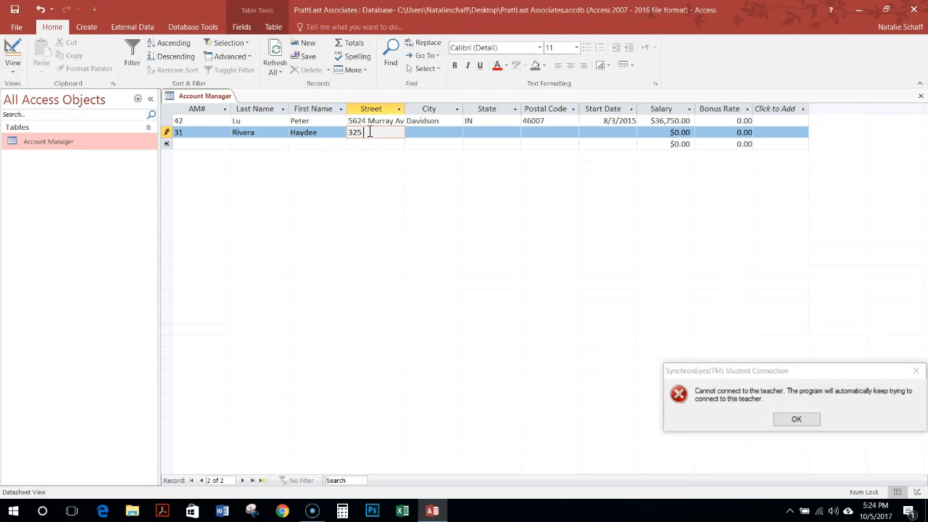
type(" Twiddy St.")
key("Tab")
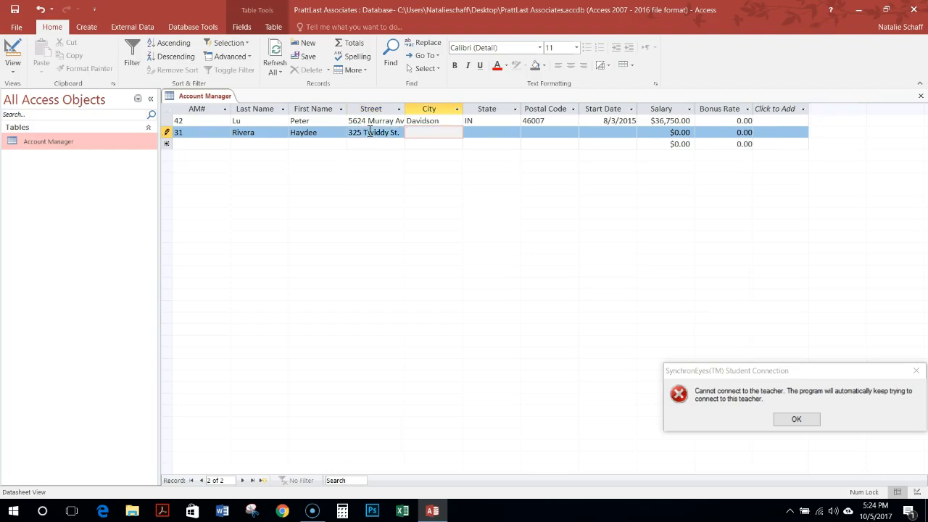
- Fill in the account manager's city, state and postal code in the second record
type("Avondale")
key("Tab")
type("IL")
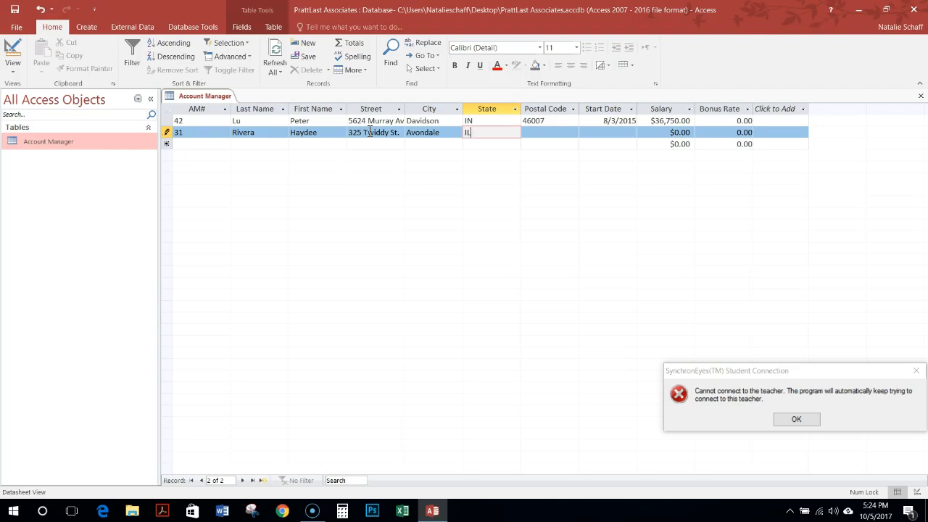
key("Tab")
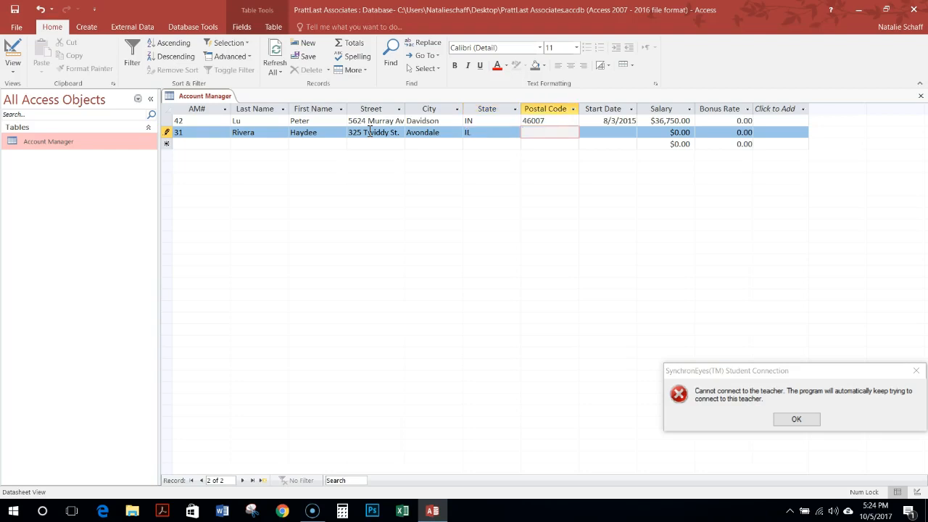
type("60311")
key("Tab")
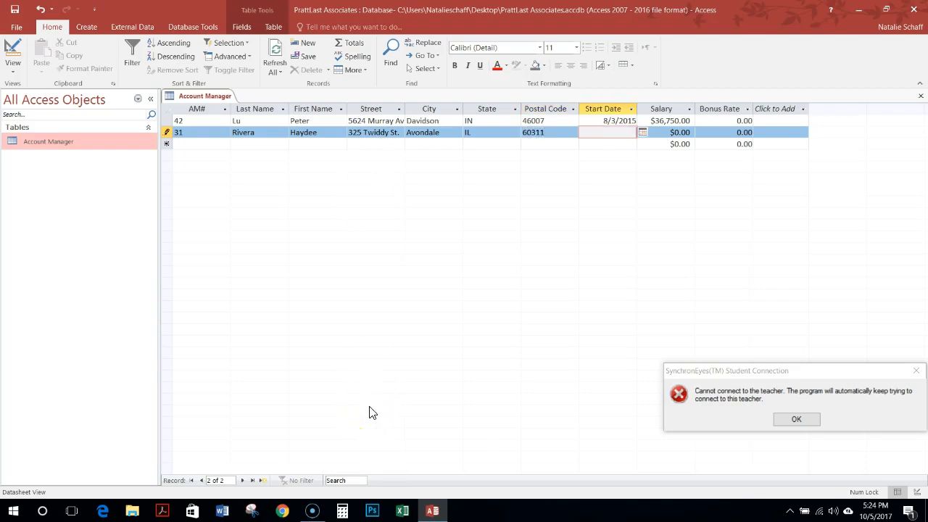
- Set the second record's start date to 6/3/2013 and its salary to 48750
type("6/3/")
left_click(369, 342)
type("2")
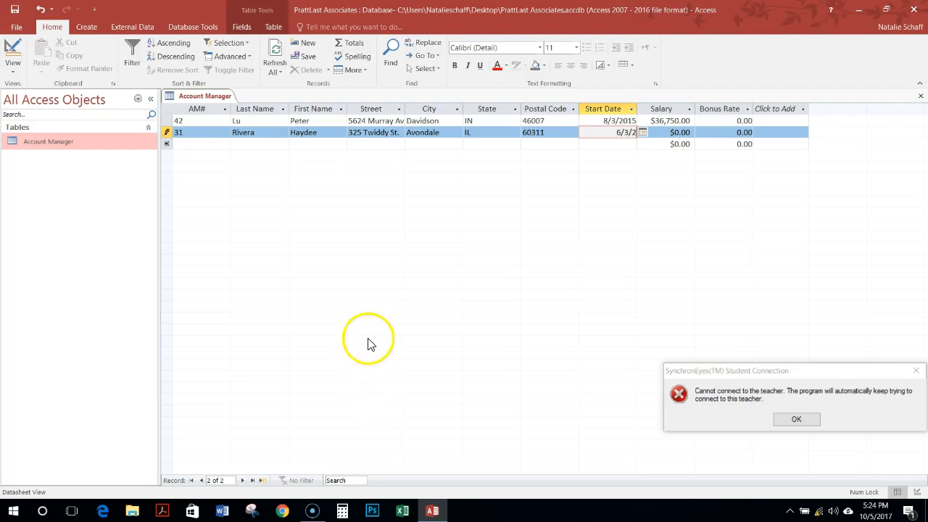
type("013")
key("Tab")
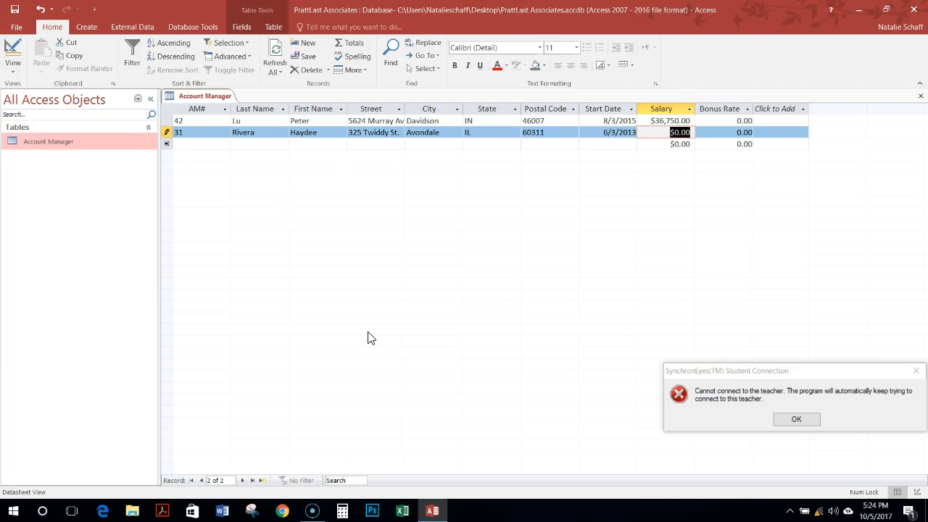
type("48,")
type("75")
left_click(368, 321)
type("0")
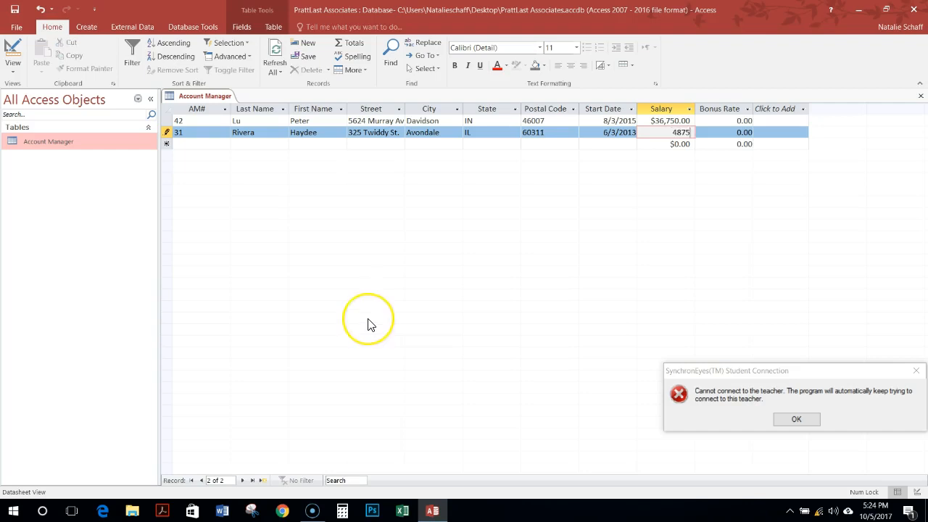
key("Tab")
- Enter 15 as the second record's bonus rate and commit the record
left_click(369, 306)
left_click(372, 321)
type("15")
key("Tab")
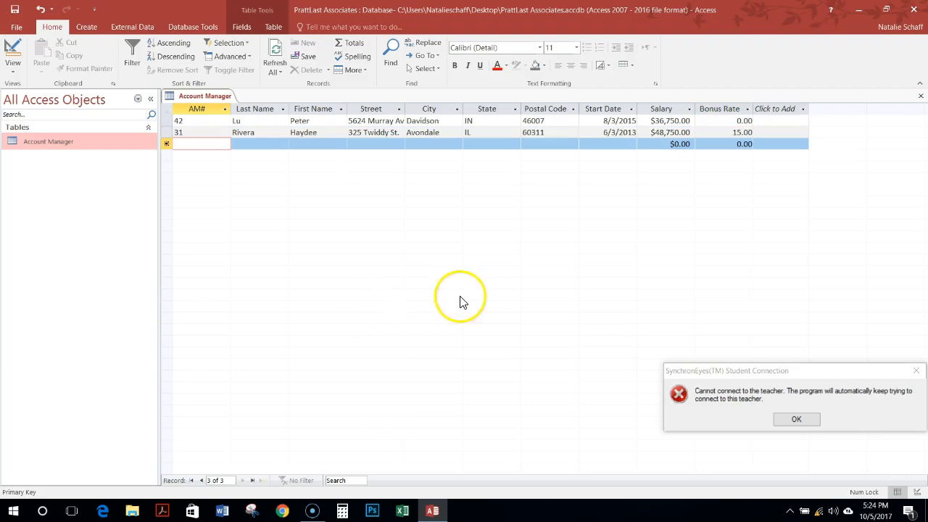
- Try to replace the first record's bonus rate with .09
left_click(747, 121)
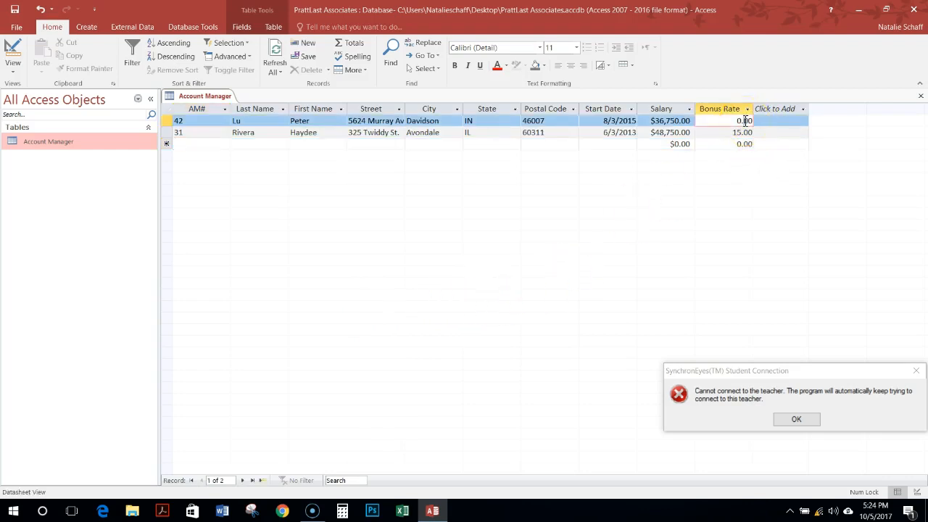
type(".")
key("BackSpace")
left_click_drag(722, 120, 767, 121)
type(".09")
left_click(744, 130)
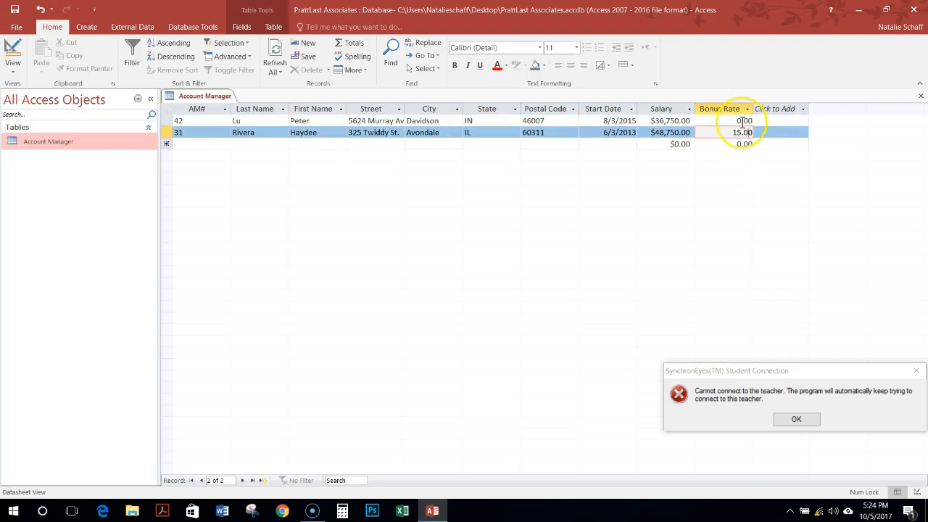
left_click(743, 121)
left_click(736, 133)
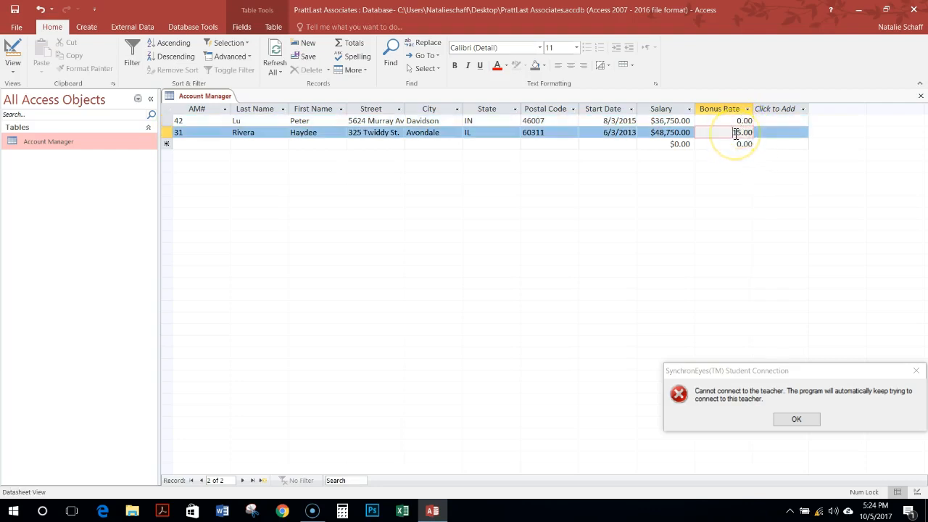
- Switch the Account Manager table to Design view and set the Salary field's decimal places to 2, dismissing the SynchronEyes windows
left_click(16, 70)
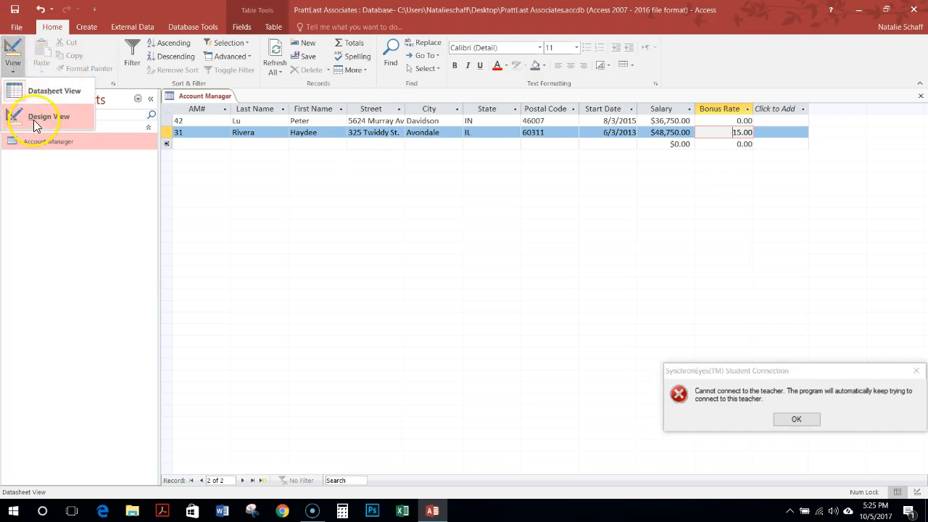
left_click(33, 120)
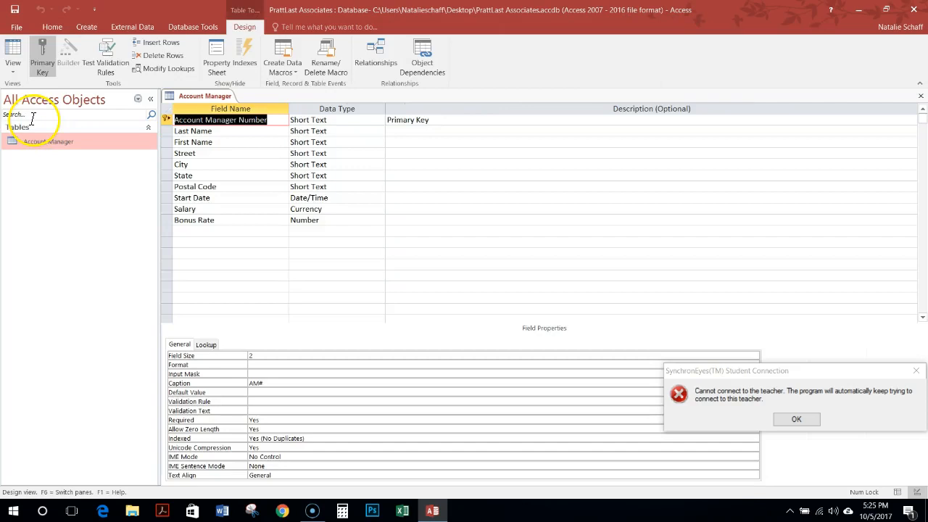
left_click(177, 210)
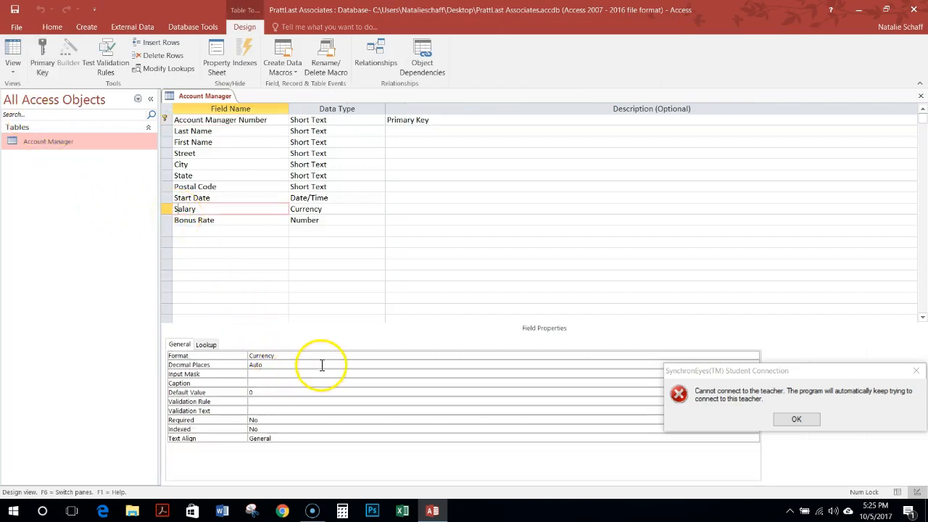
left_click(915, 372)
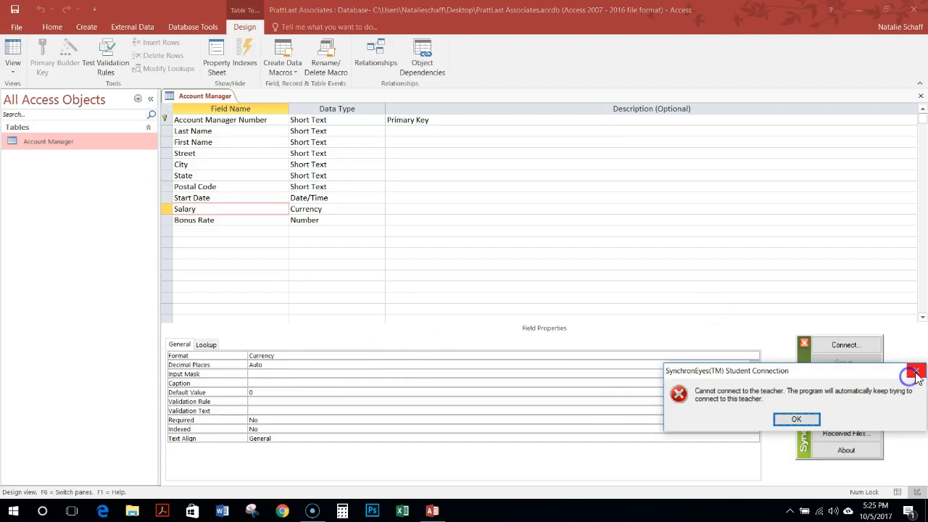
left_click(806, 342)
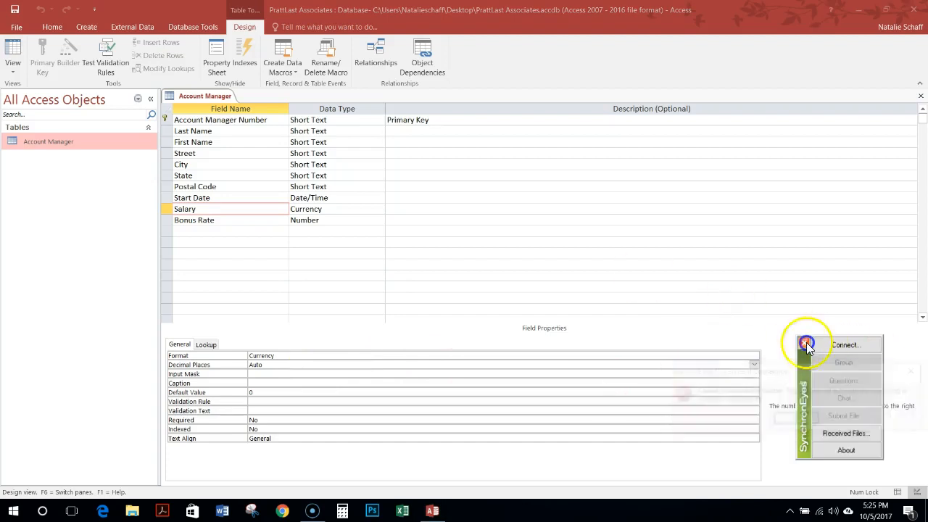
left_click(753, 364)
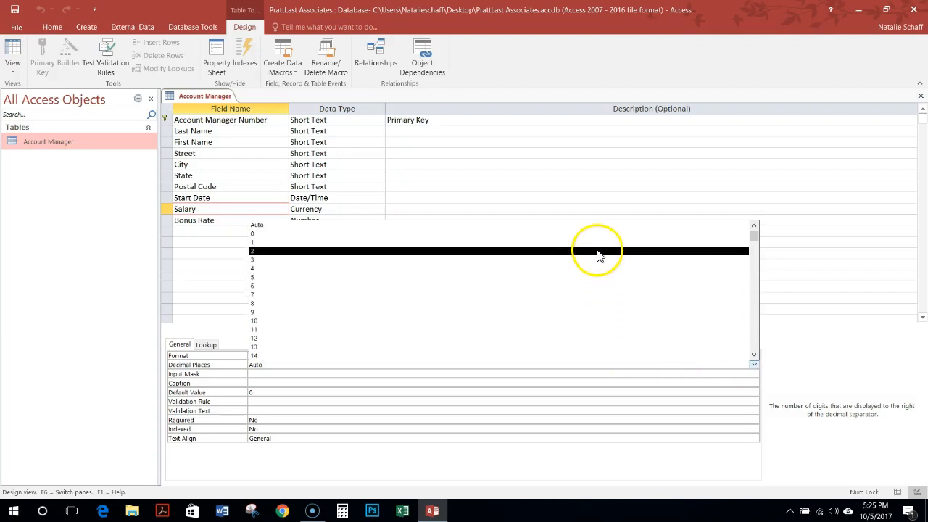
left_click(598, 251)
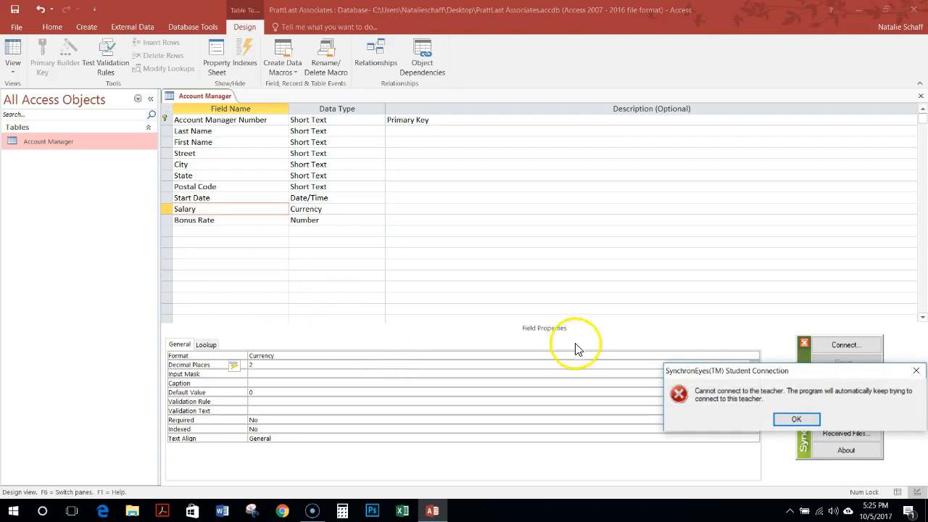
- Dismiss the SynchronEyes connection error and cancel the Connect to Teacher dialog
left_click(915, 371)
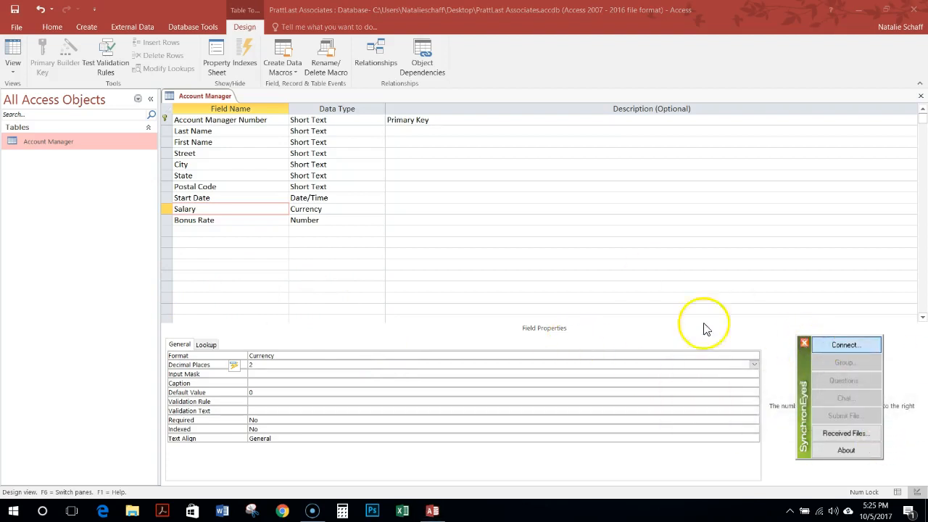
left_click(252, 217)
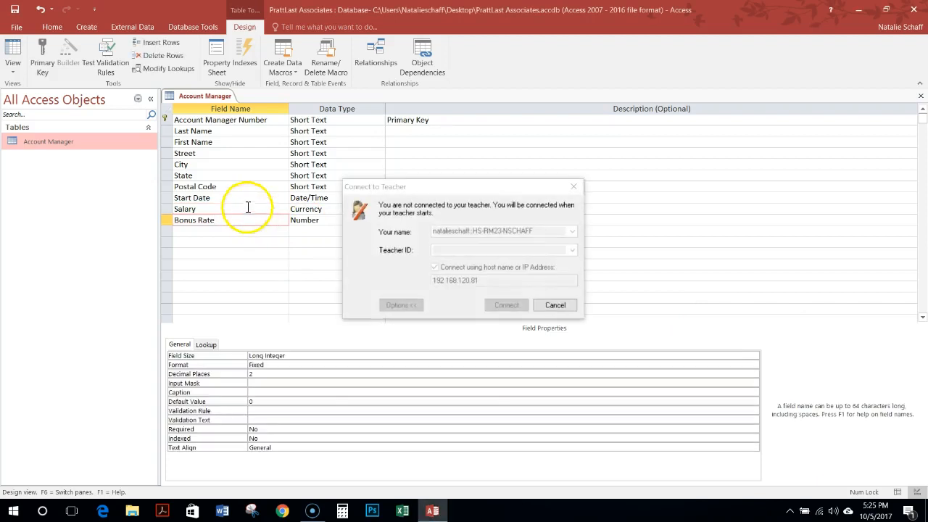
left_click(556, 306)
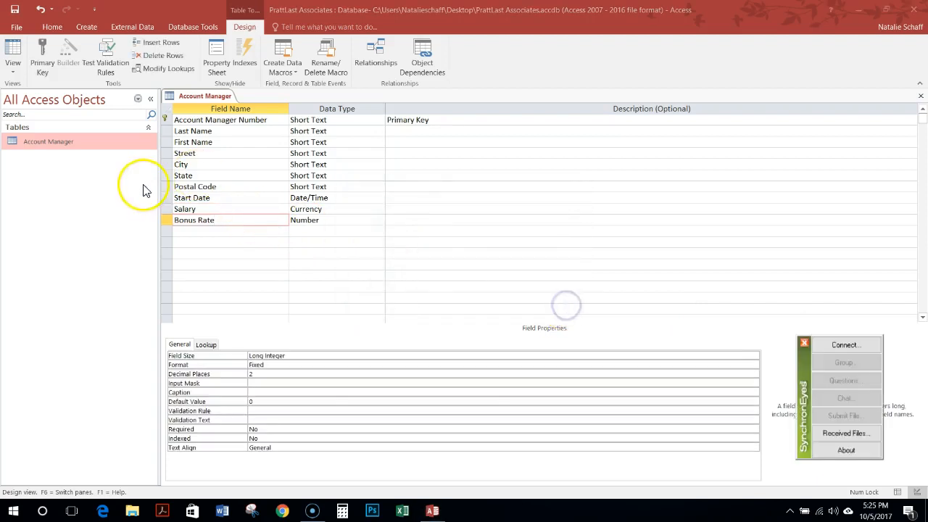
- Set the Salary field's decimal places to 0
left_click(184, 210)
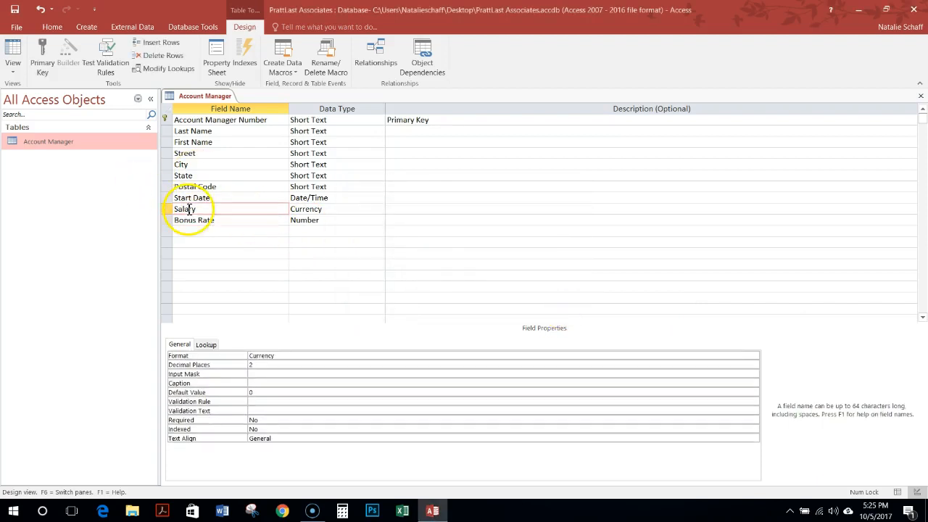
left_click(266, 365)
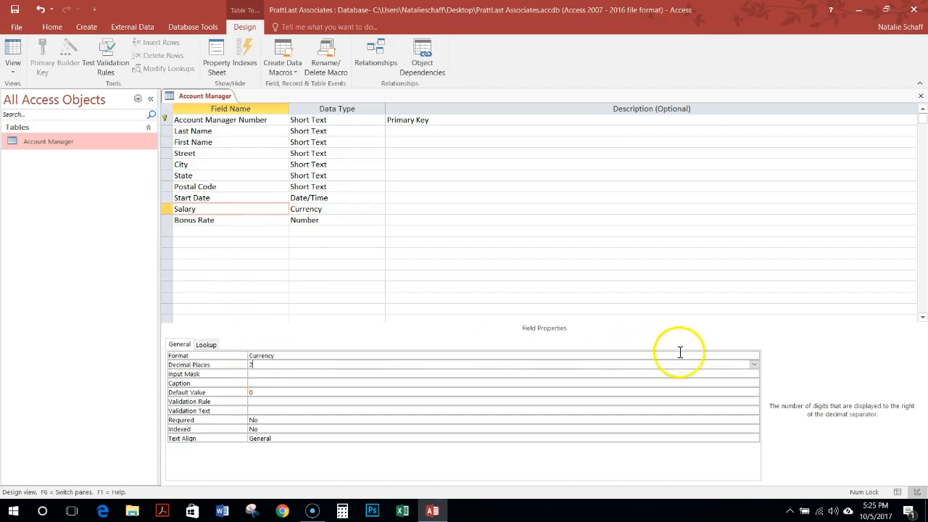
left_click(755, 365)
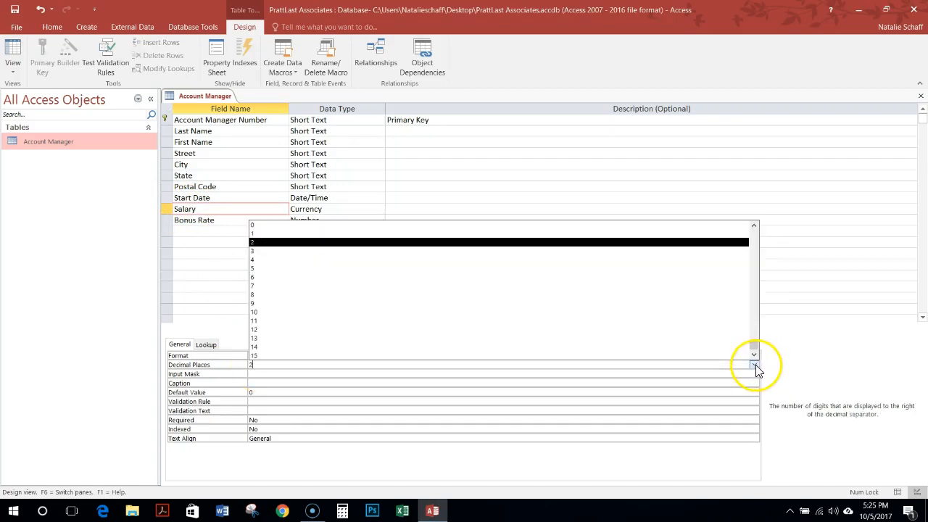
left_click(489, 225)
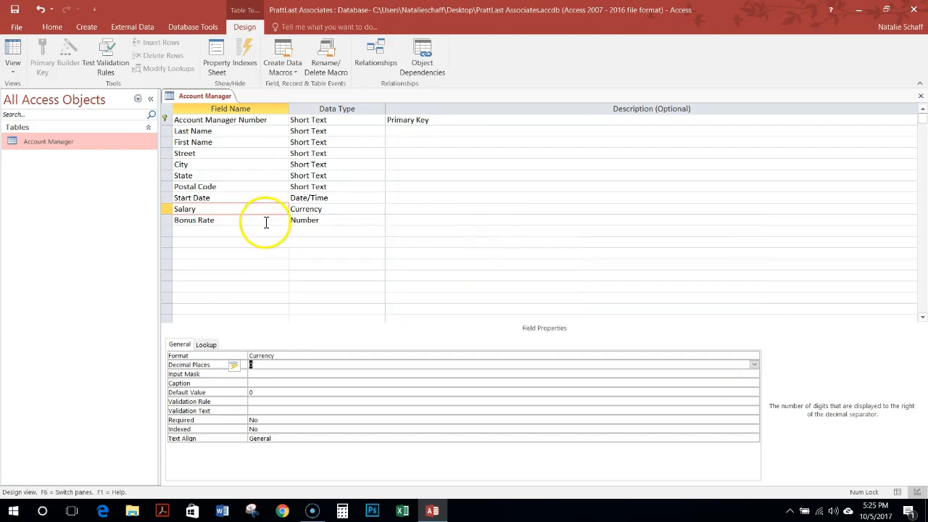
- Change the Bonus Rate field's size to Single
left_click(226, 220)
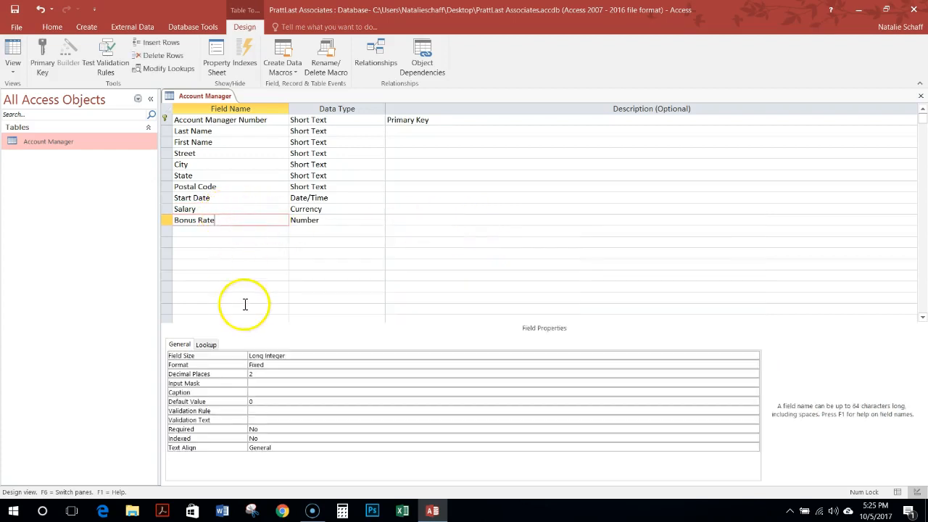
left_click(288, 355)
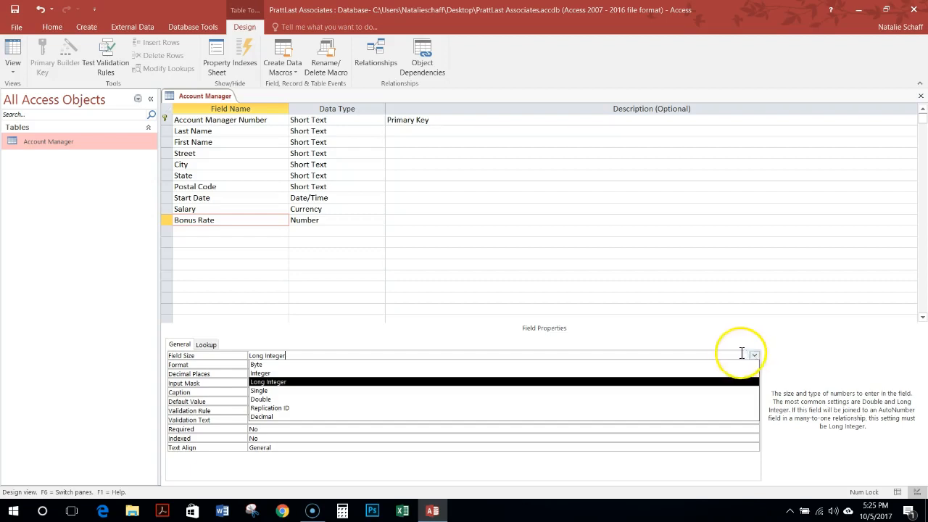
left_click(673, 391)
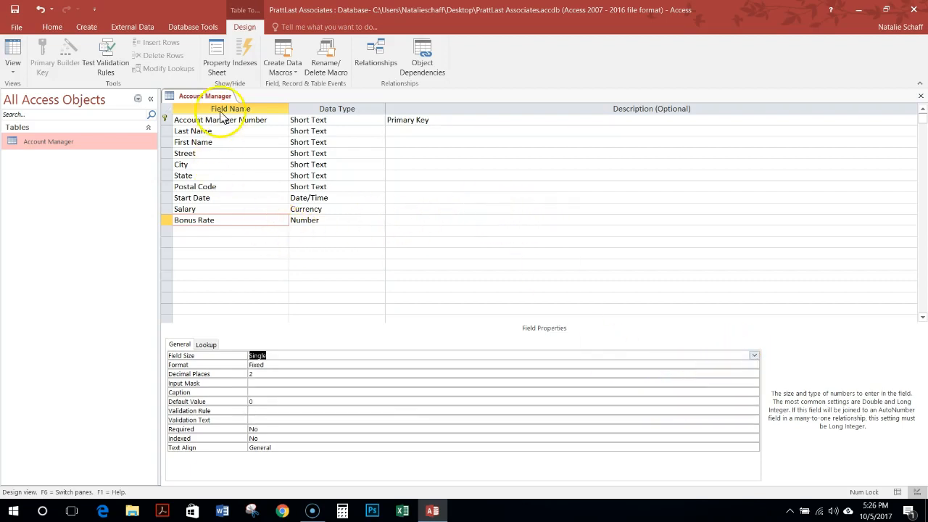
- Return the Account Manager table to Datasheet view, saving its design changes, and set the first record's Bonus Rate to 0.15
left_click(12, 46)
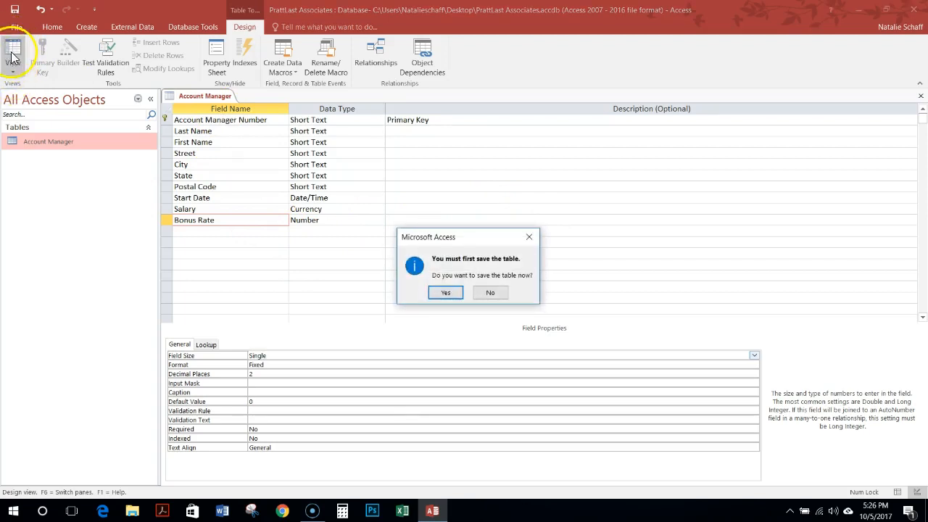
left_click(445, 292)
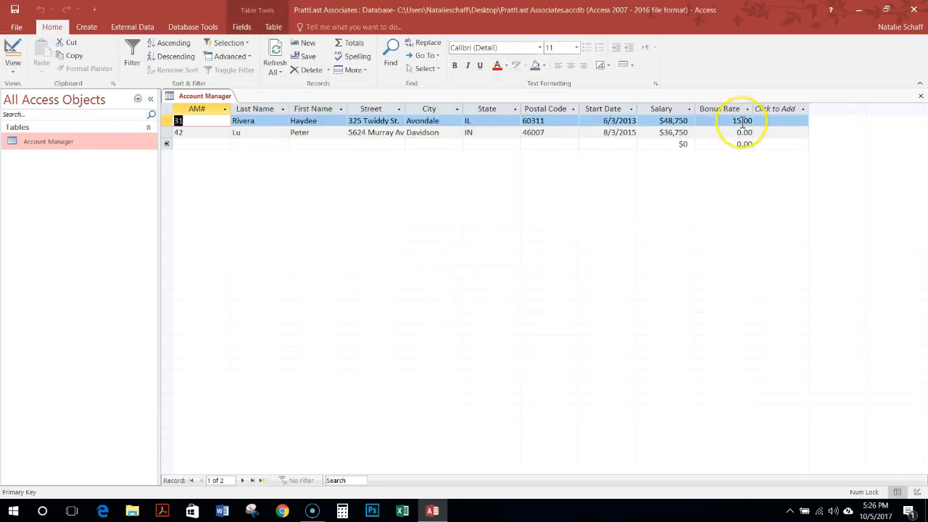
left_click(739, 120)
double_click(741, 121)
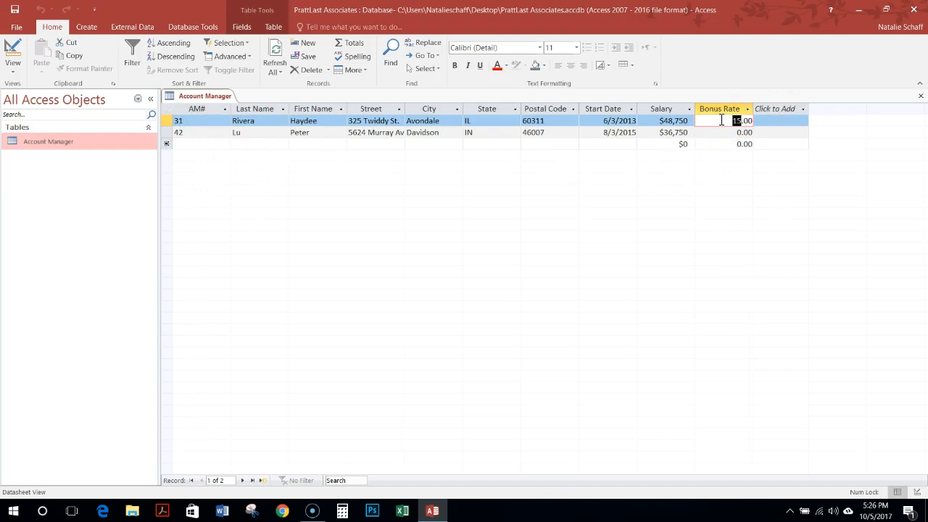
key("Delete")
key("Delete")
key("Delete")
key("Delete")
type(".15")
- Set the second record's Bonus Rate to 0.09 and commit the entry
left_click(730, 132)
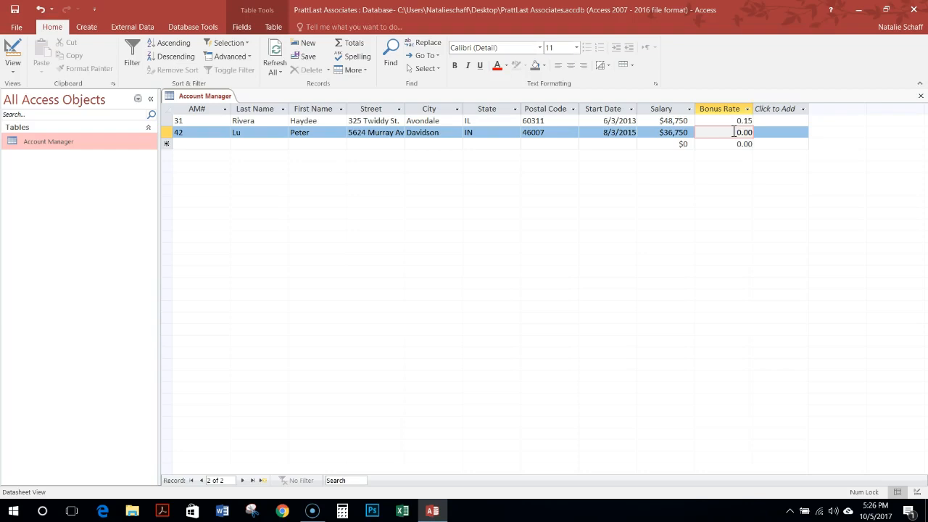
type(".0")
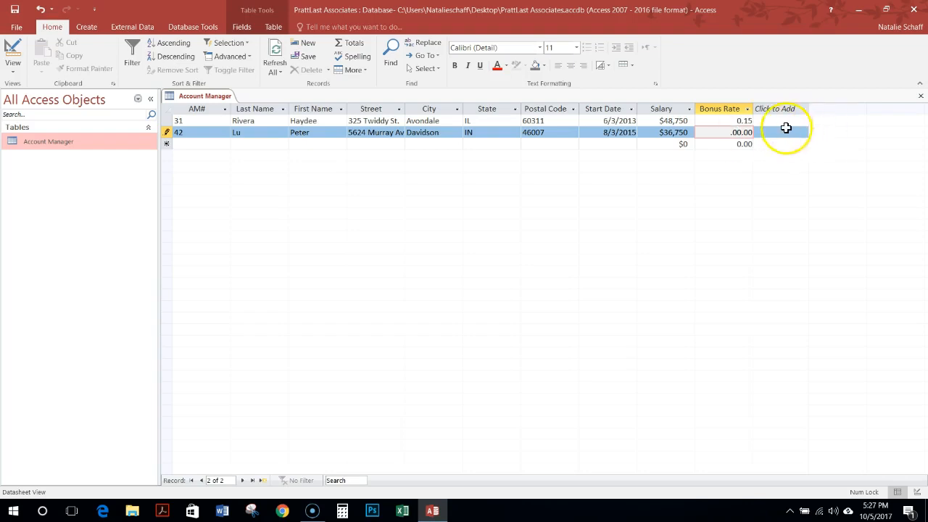
key("Delete")
key("Delete")
key("Delete")
key("Delete")
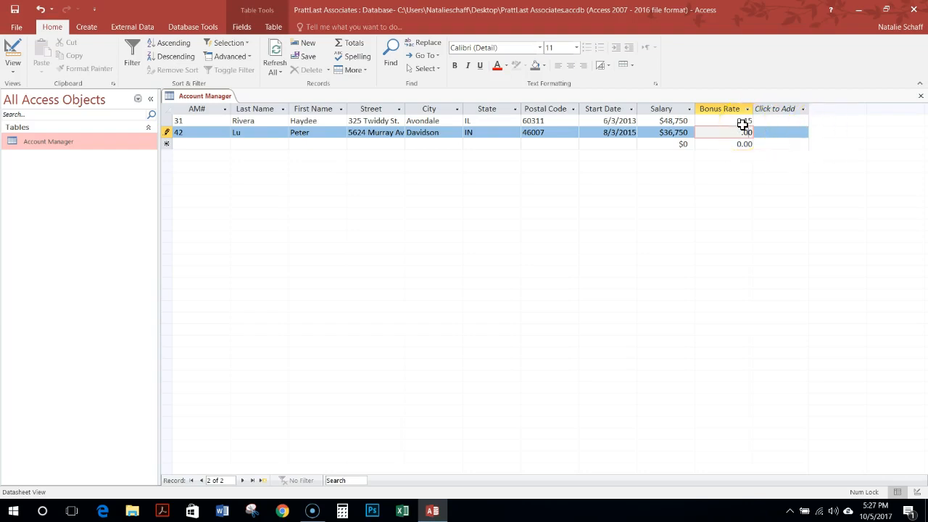
type("9")
left_click(560, 144)
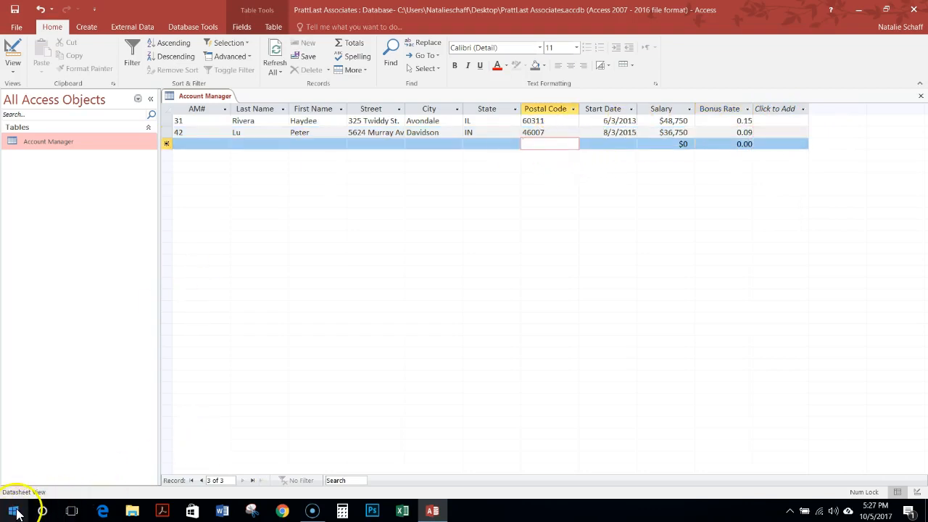